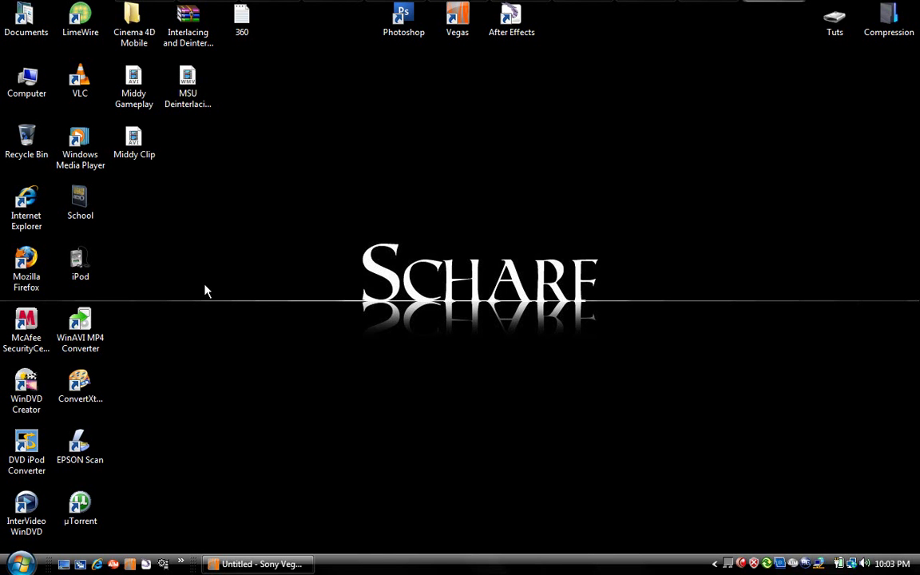
Step: Start VirtualDub 1.6.17 from the Windows desktop
{"action": "left_click_drag", "start_coordinate": [353, 239], "coordinate": [607, 296]}
Step: Launch VirtualDub and move its window into place on the desktop
{"action": "left_click", "coordinate": [166, 564]}
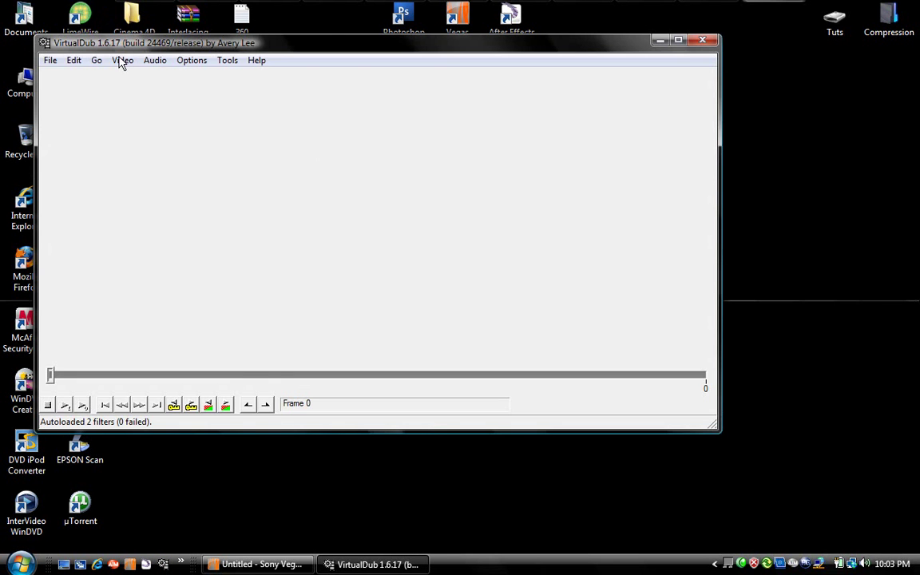
{"action": "left_click_drag", "start_coordinate": [148, 41], "coordinate": [353, 67]}
{"action": "left_click_drag", "start_coordinate": [258, 62], "coordinate": [256, 94]}
Step: Switch to capture mode with File > Capture AVI and review the Video menu's preview options
{"action": "left_click", "coordinate": [138, 111]}
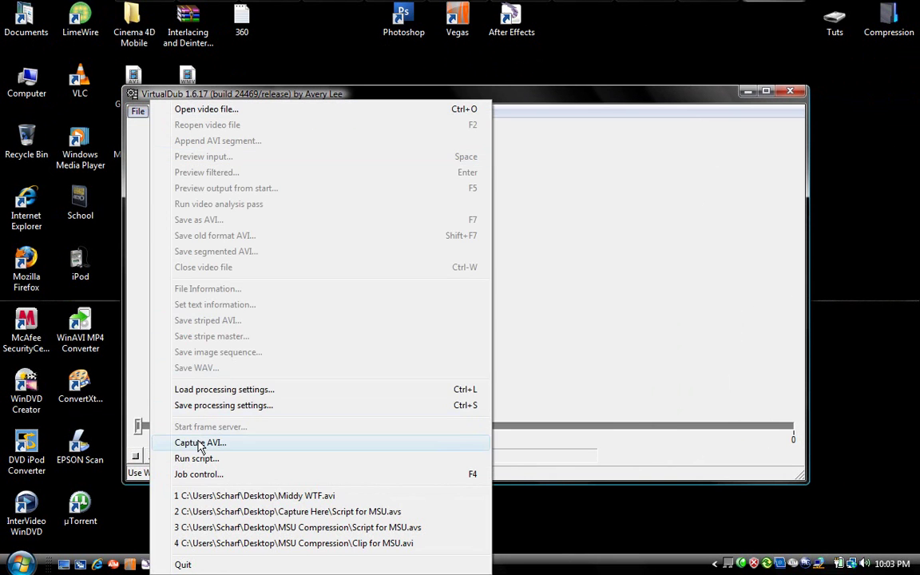
{"action": "left_click", "coordinate": [196, 443]}
{"action": "left_click", "coordinate": [196, 111]}
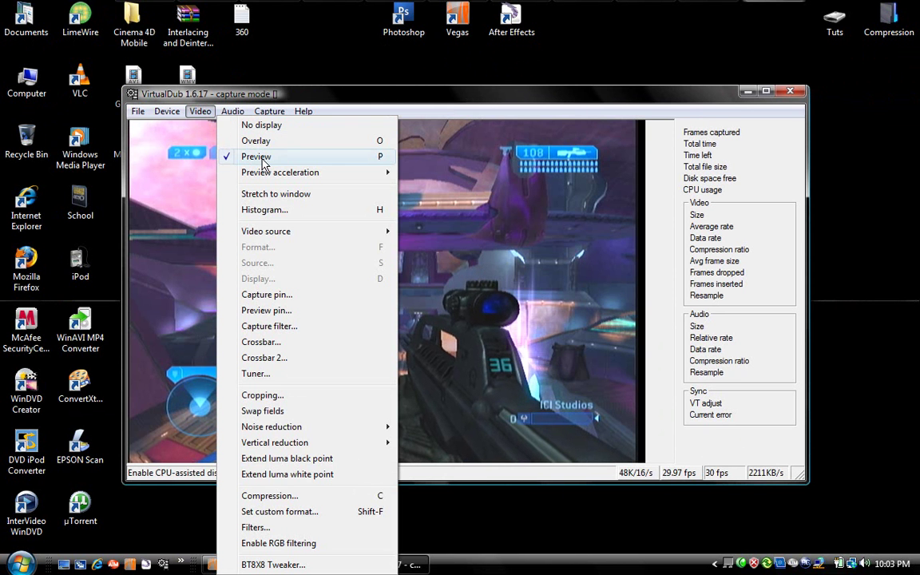
{"action": "mouse_move", "coordinate": [320, 173]}
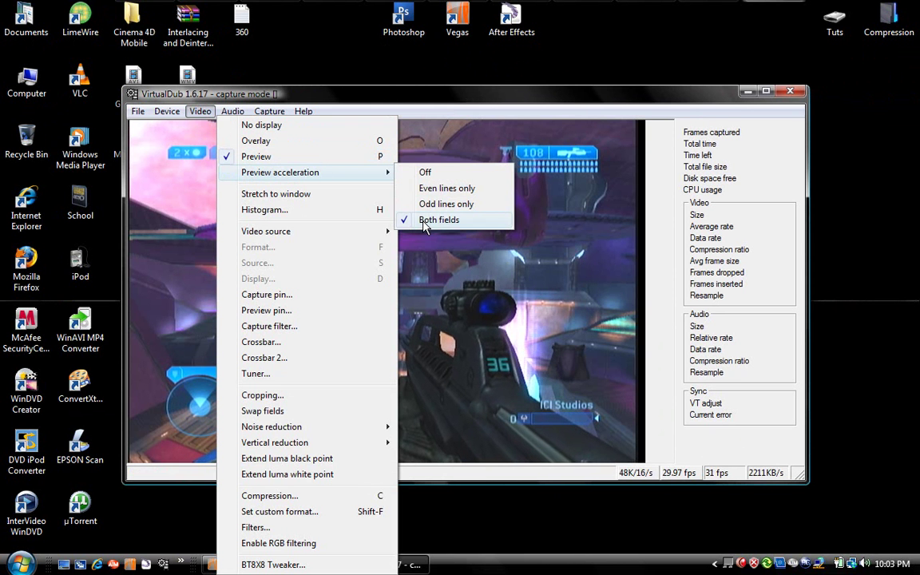
{"action": "mouse_move", "coordinate": [390, 232]}
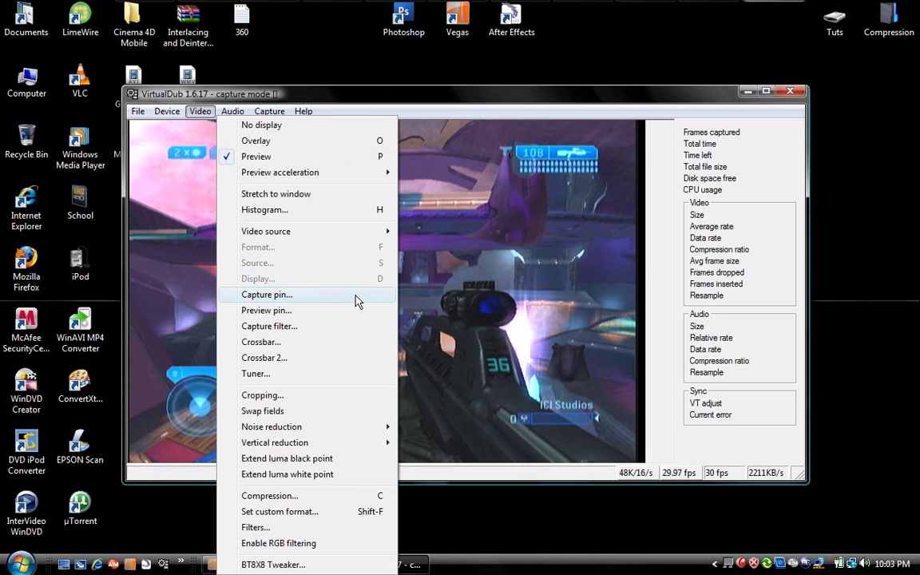
Step: Confirm the capture pin format as UYVY colour space at 720 x 480, 29.970 fps
{"action": "left_click", "coordinate": [300, 296]}
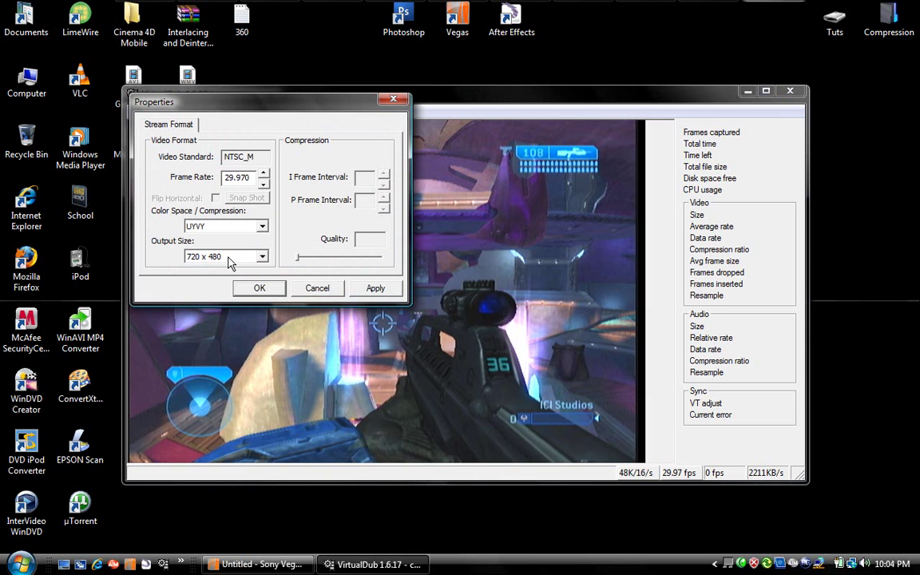
{"action": "left_click", "coordinate": [216, 228]}
{"action": "left_click", "coordinate": [235, 202]}
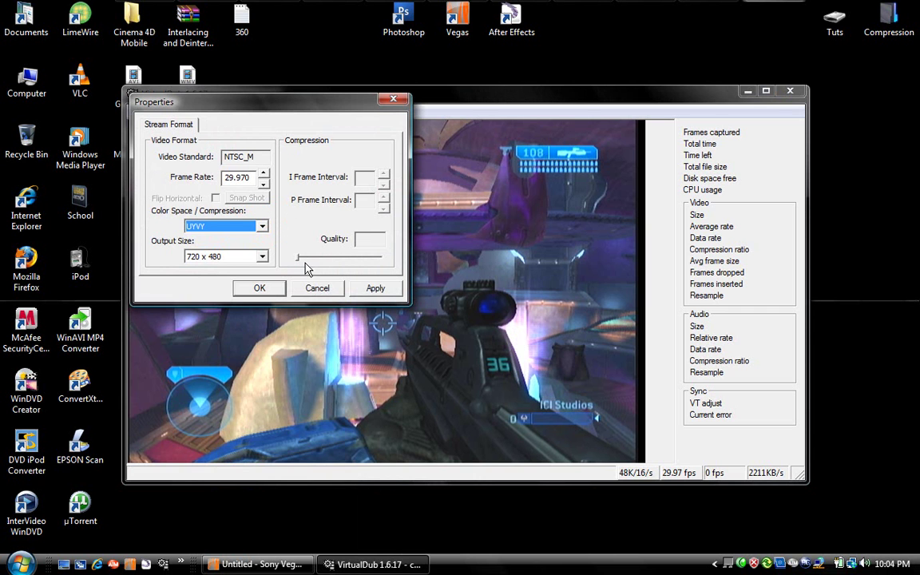
{"action": "left_click", "coordinate": [262, 290]}
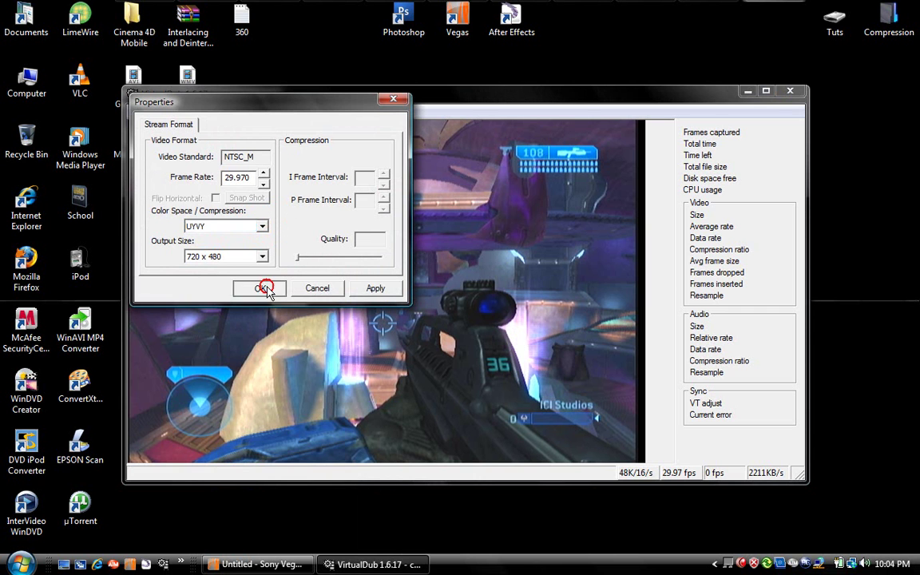
{"action": "left_click", "coordinate": [200, 111]}
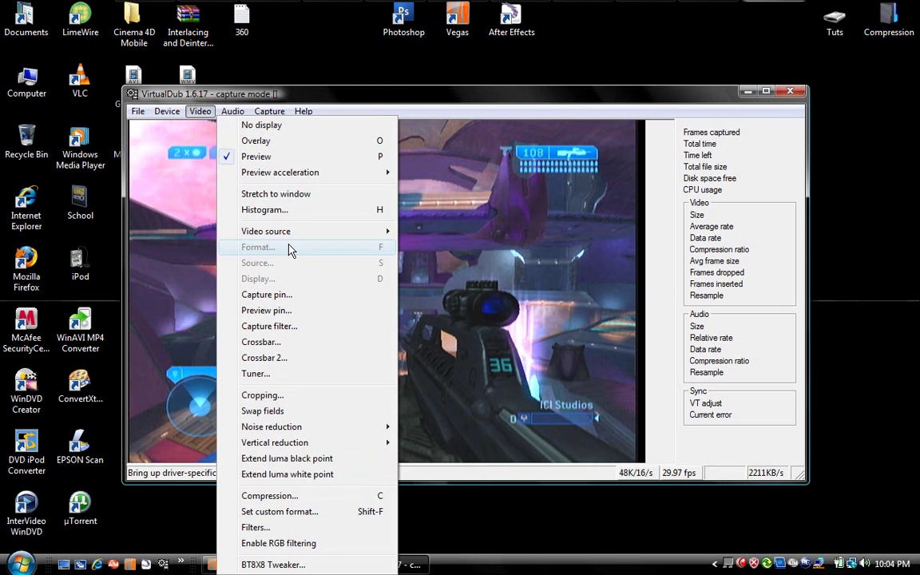
Step: Reset Video Proc Amp levels to defaults, then set sharpness 255, saturation 173 and hue 116
{"action": "left_click", "coordinate": [318, 326]}
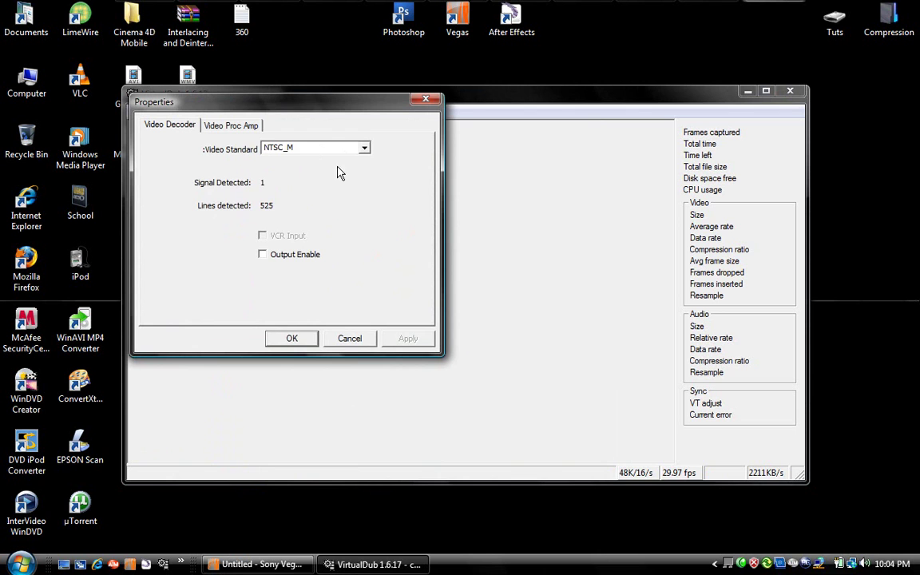
{"action": "left_click", "coordinate": [245, 127]}
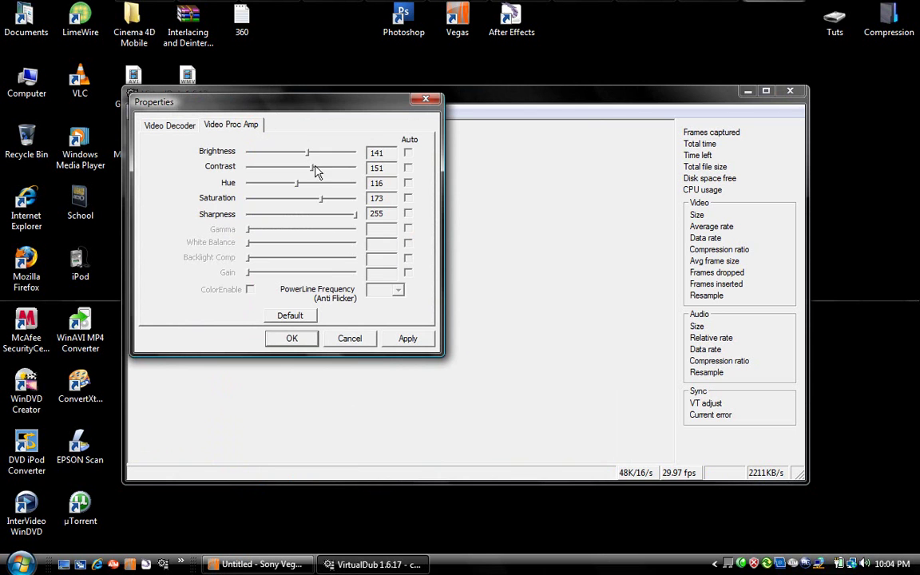
{"action": "left_click", "coordinate": [272, 315]}
{"action": "left_click", "coordinate": [337, 214]}
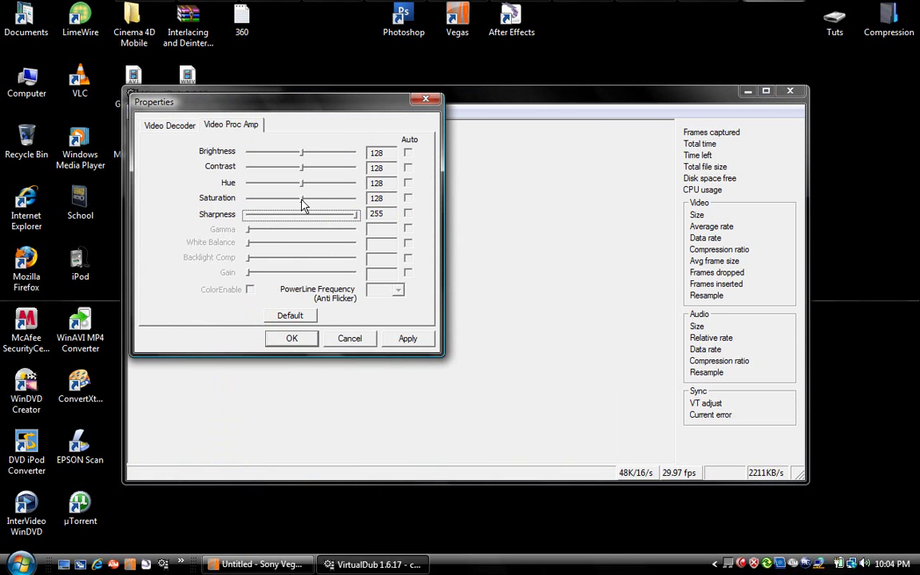
{"action": "left_click", "coordinate": [303, 205]}
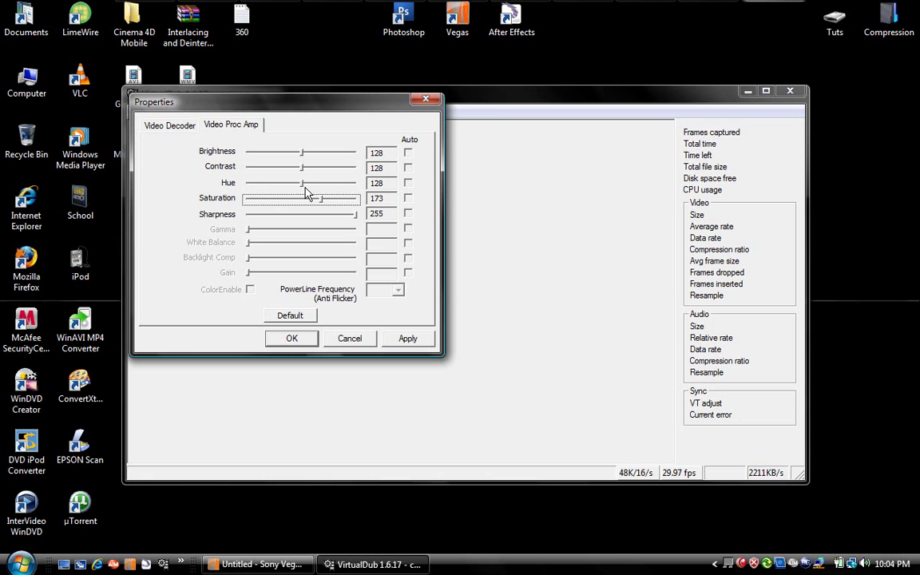
{"action": "mouse_move", "coordinate": [303, 185]}
{"action": "left_mouse_down"}
{"action": "mouse_move", "coordinate": [294, 187]}
{"action": "mouse_move", "coordinate": [300, 193]}
{"action": "left_mouse_up"}
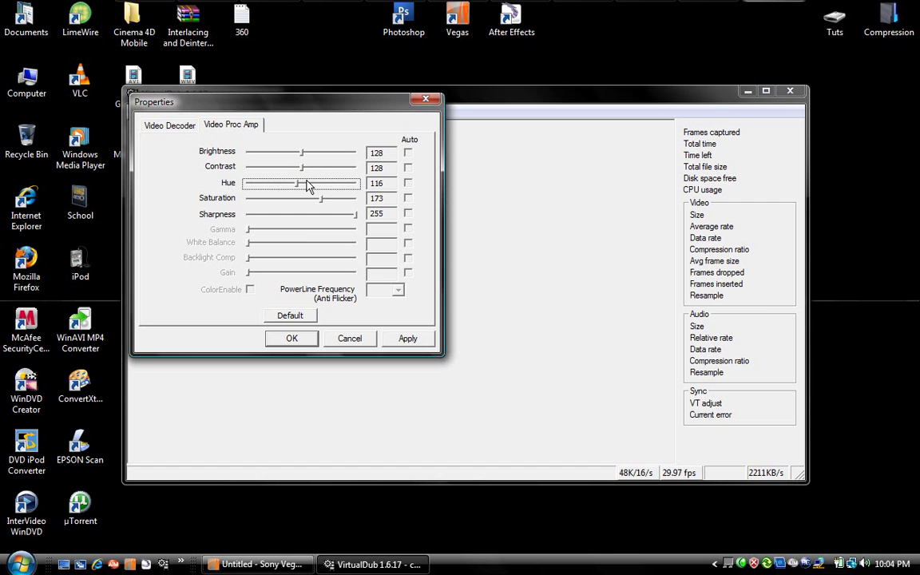
{"action": "left_click", "coordinate": [289, 338]}
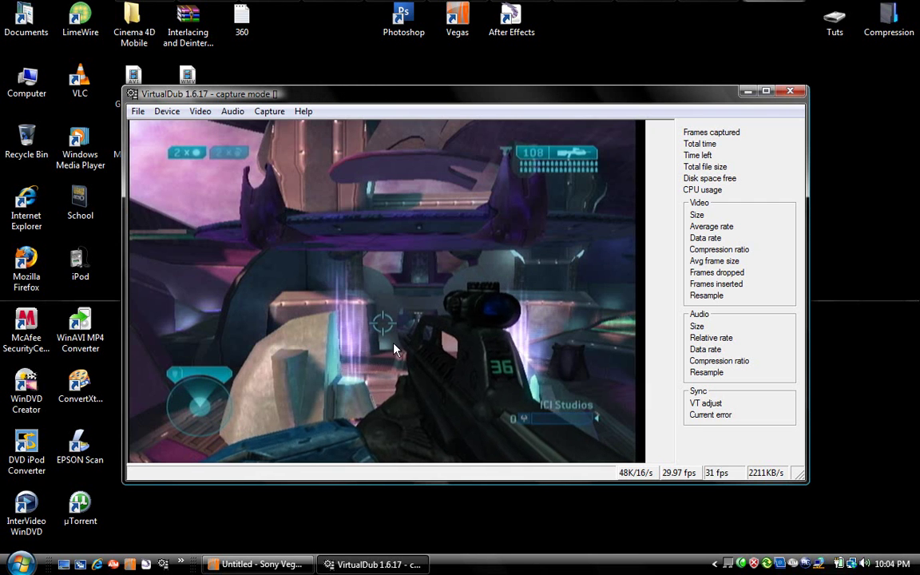
Step: Set capture brightness 141, contrast 151, hue 116 and saturation 173 in Video Proc Amp
{"action": "left_click", "coordinate": [200, 111]}
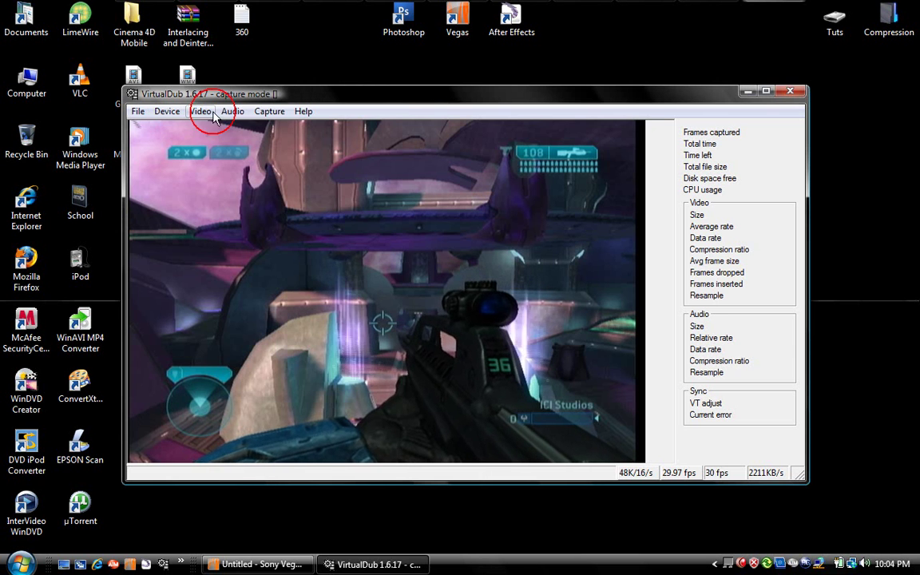
{"action": "left_click", "coordinate": [292, 327]}
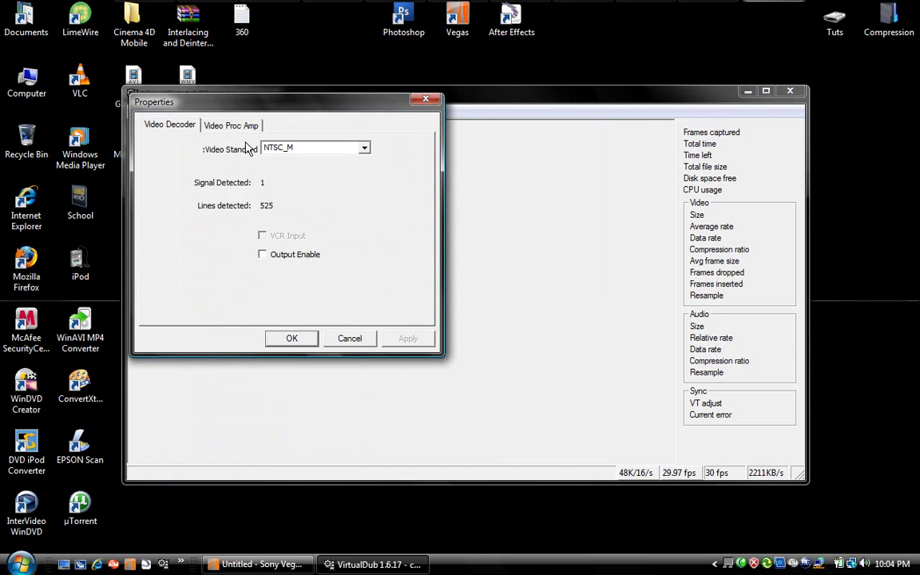
{"action": "left_click", "coordinate": [240, 128]}
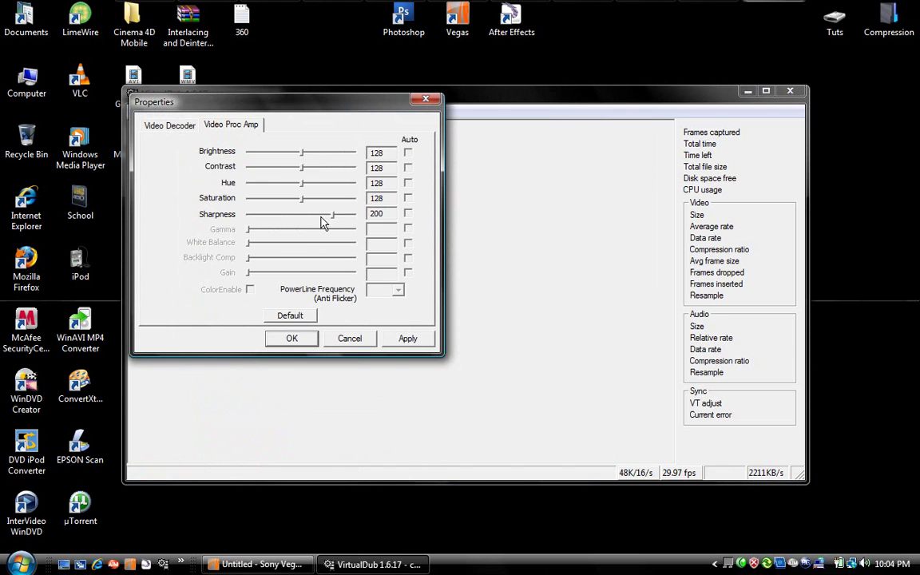
{"action": "left_click", "coordinate": [306, 153]}
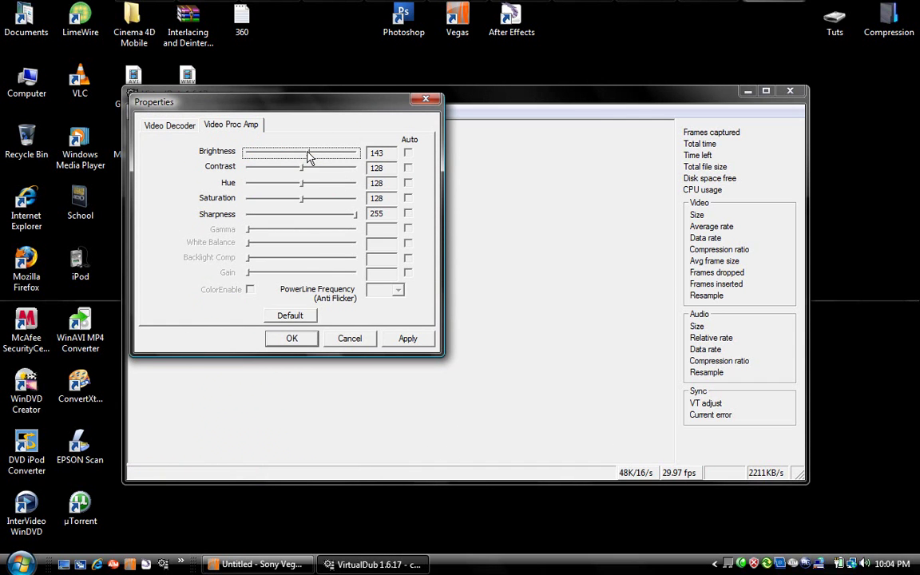
{"action": "left_click", "coordinate": [308, 155]}
{"action": "left_click", "coordinate": [306, 156]}
{"action": "left_click", "coordinate": [309, 173]}
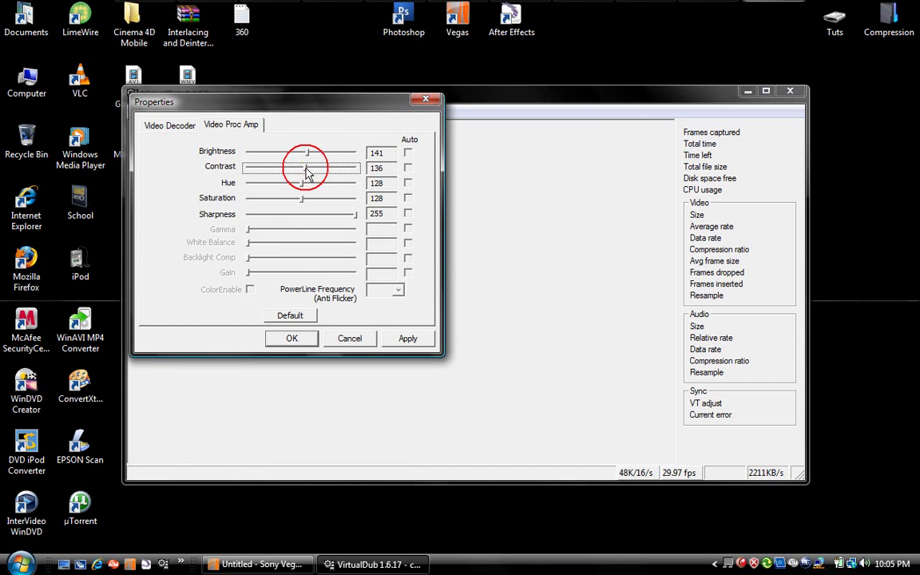
{"action": "left_click", "coordinate": [311, 173]}
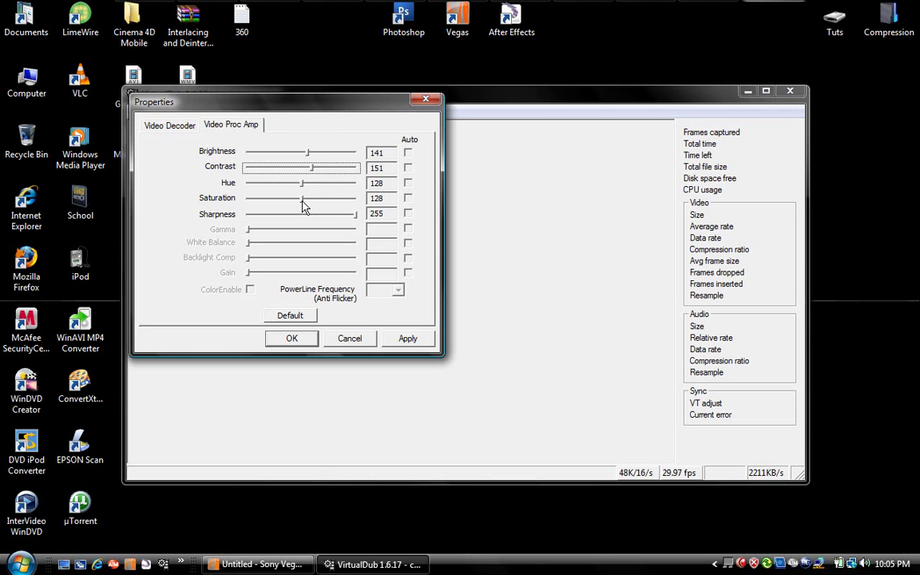
{"action": "left_click_drag", "start_coordinate": [303, 187], "coordinate": [297, 192]}
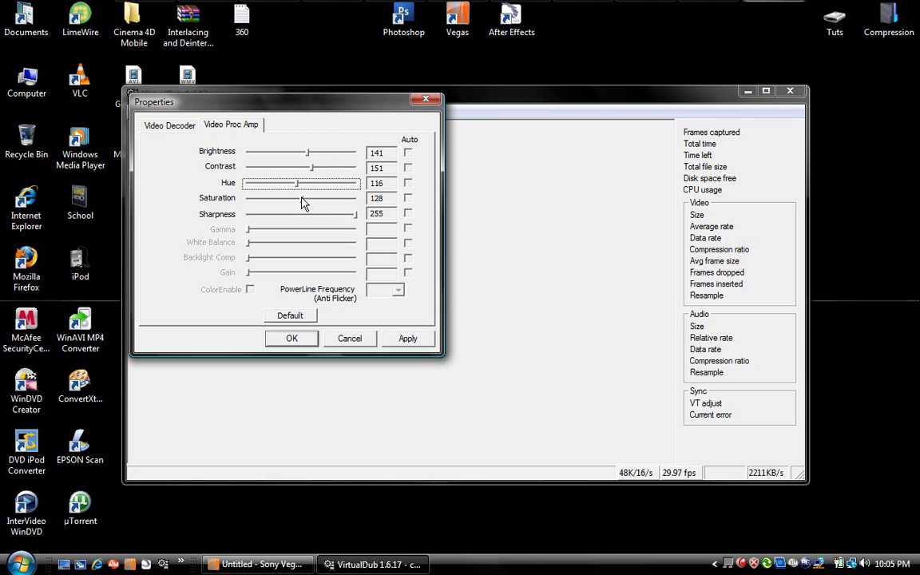
{"action": "left_click_drag", "start_coordinate": [303, 204], "coordinate": [320, 206]}
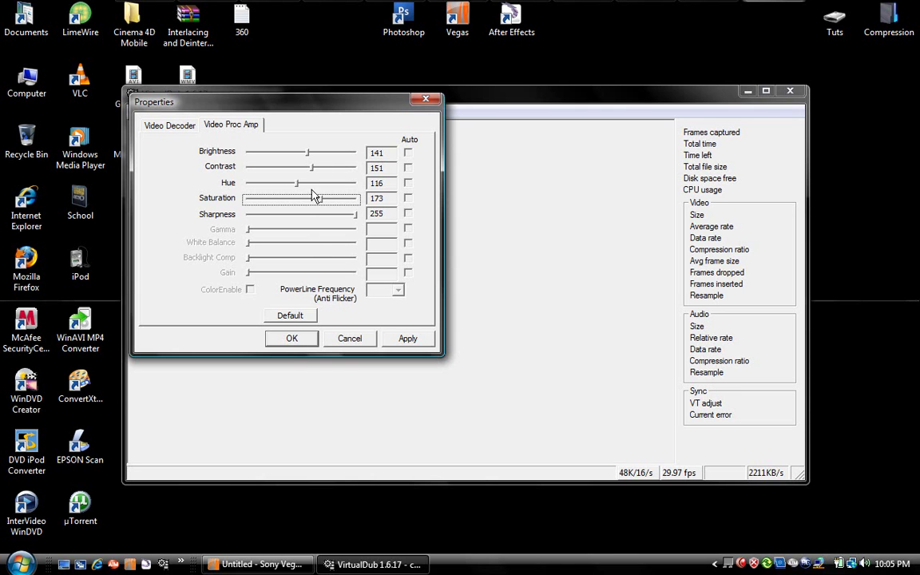
{"action": "left_click", "coordinate": [309, 341]}
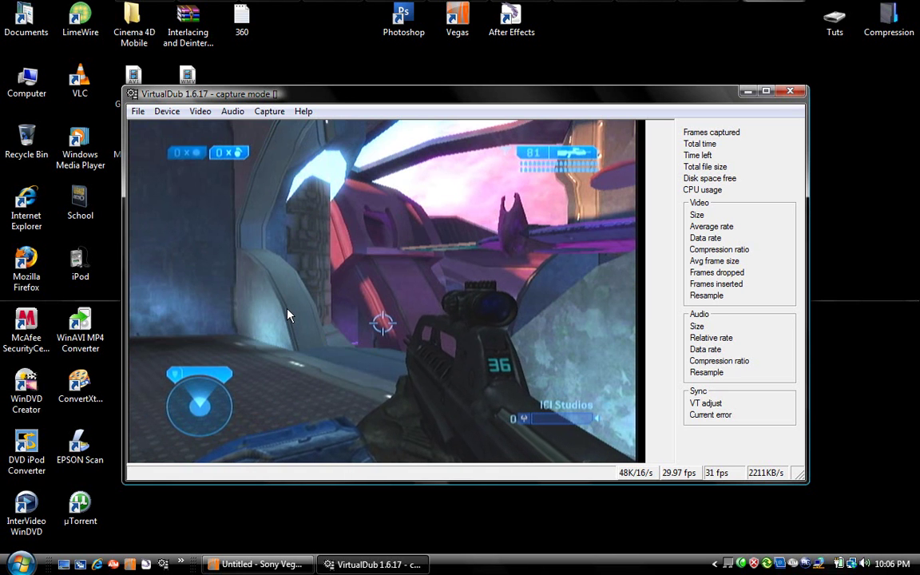
Step: Cancel the capture file choice and exit capture mode to the normal editor
{"action": "key", "text": "F2"}
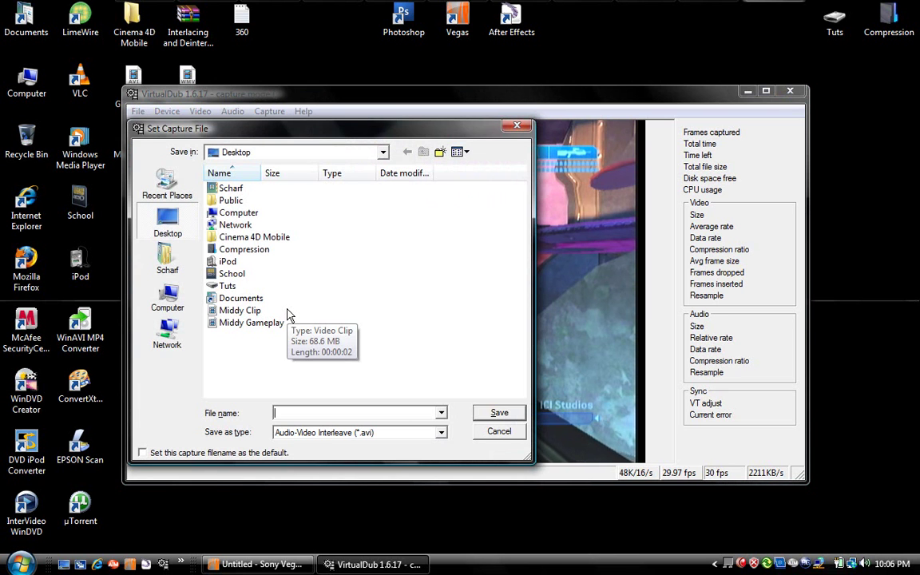
{"action": "left_click", "coordinate": [499, 432]}
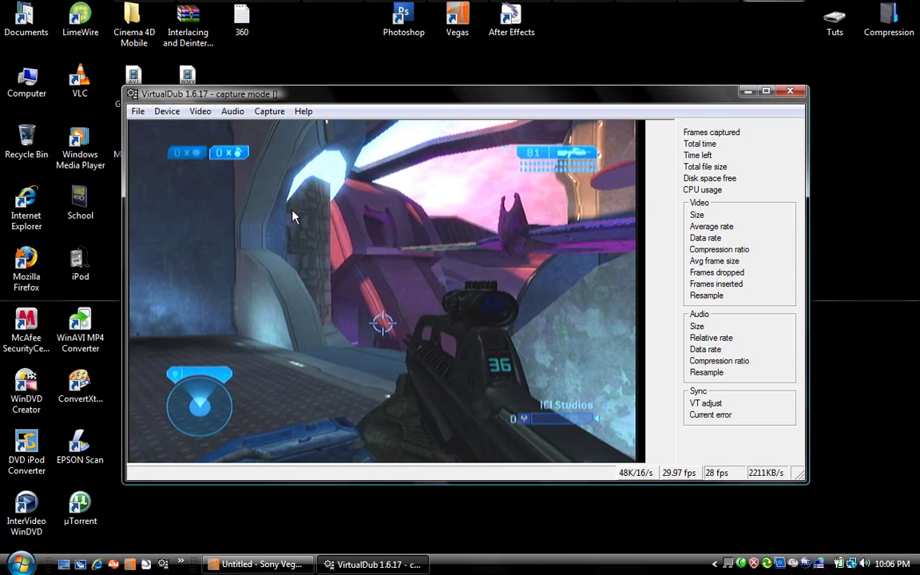
{"action": "left_click", "coordinate": [138, 112]}
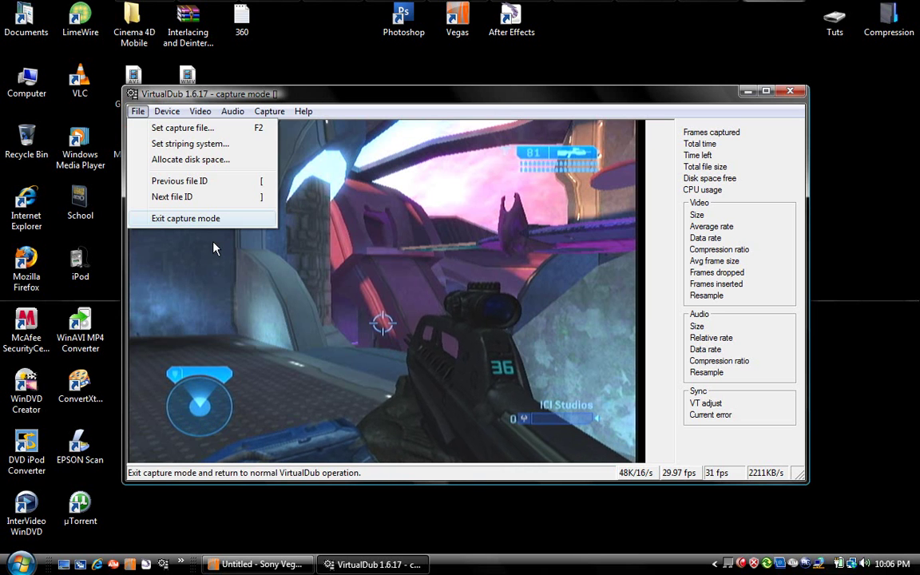
{"action": "left_click", "coordinate": [201, 218]}
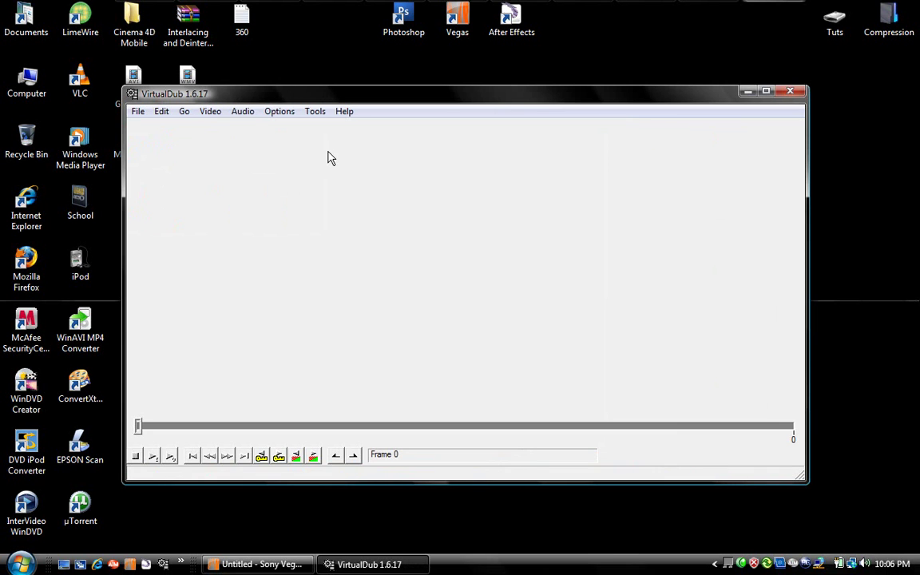
Step: Open Middy Gameplay.avi in VirtualDub
{"action": "left_click_drag", "start_coordinate": [181, 95], "coordinate": [229, 100]}
{"action": "left_click", "coordinate": [186, 117]}
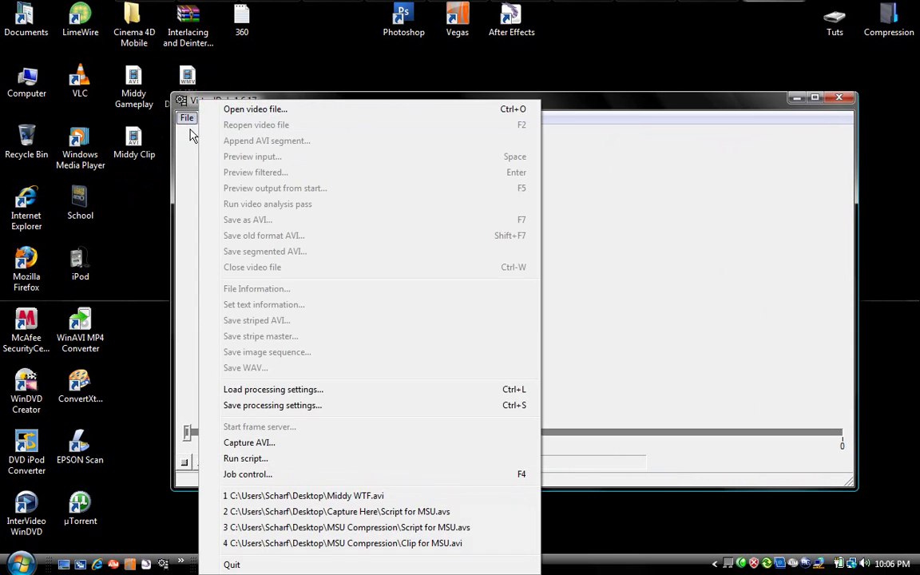
{"action": "left_click", "coordinate": [236, 107]}
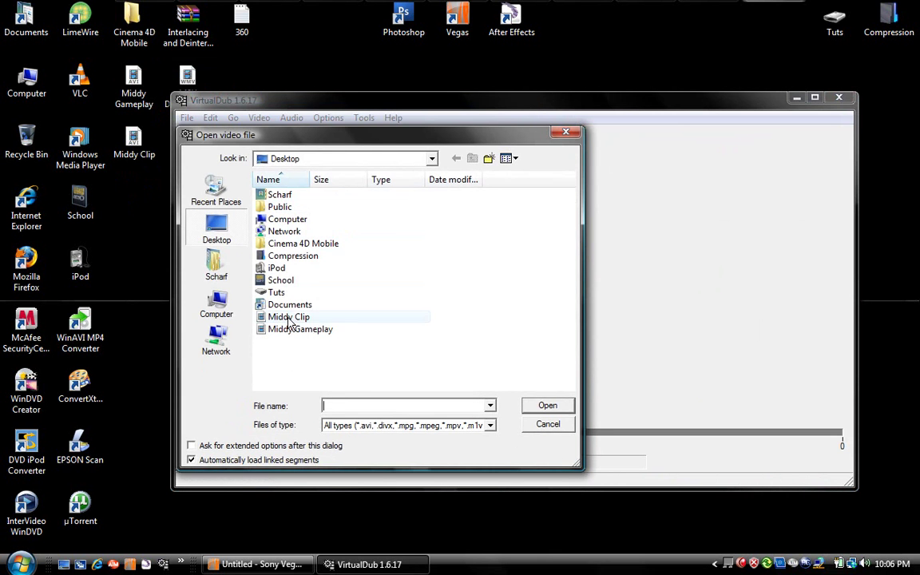
{"action": "left_click", "coordinate": [292, 329]}
{"action": "left_click", "coordinate": [547, 405]}
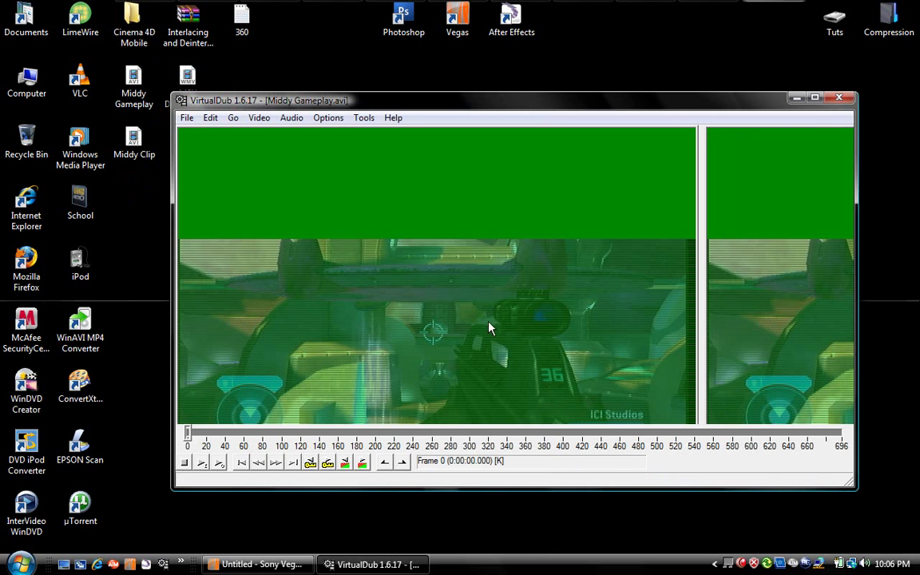
Step: Mark frames 273 to 337 as the selection range
{"action": "left_click_drag", "start_coordinate": [188, 432], "coordinate": [318, 439]}
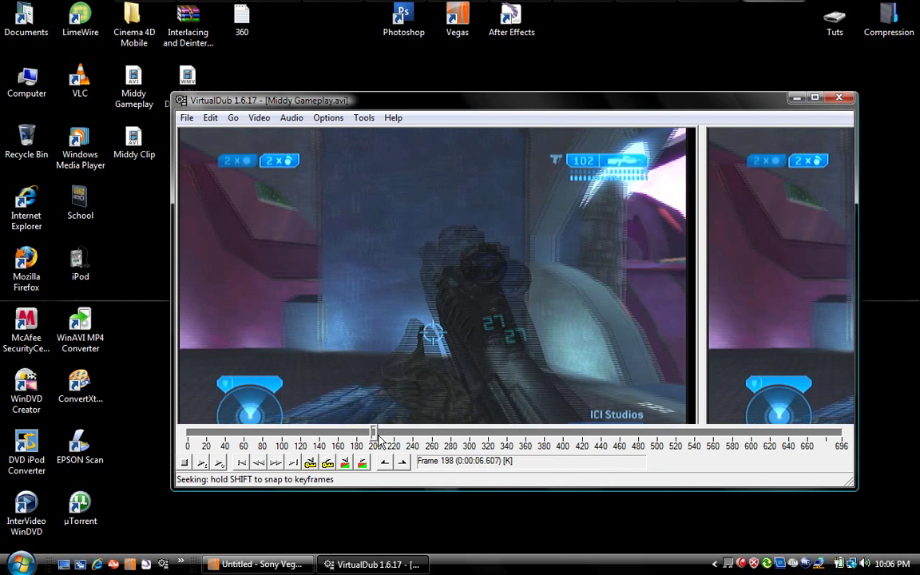
{"action": "left_click_drag", "start_coordinate": [378, 435], "coordinate": [444, 437]}
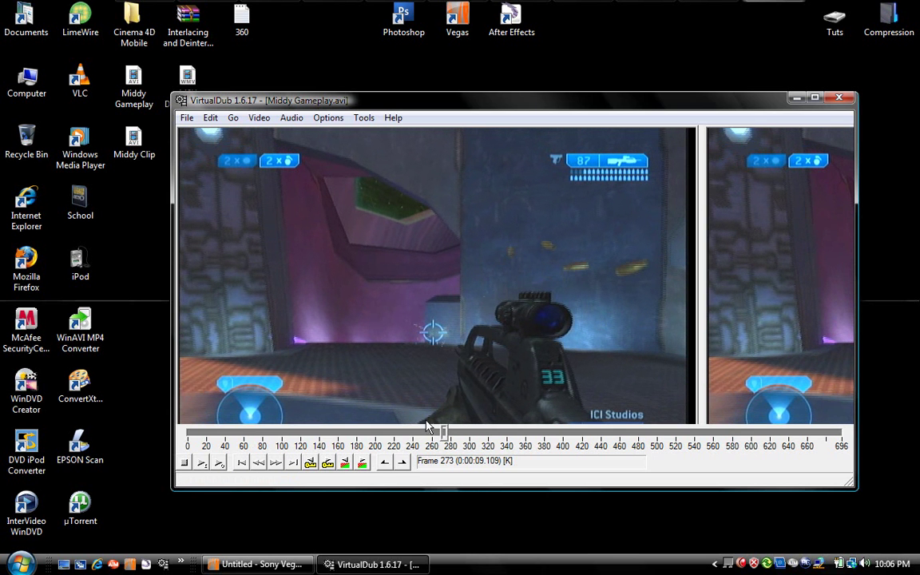
{"action": "left_click", "coordinate": [385, 464]}
{"action": "left_click_drag", "start_coordinate": [446, 436], "coordinate": [448, 437]}
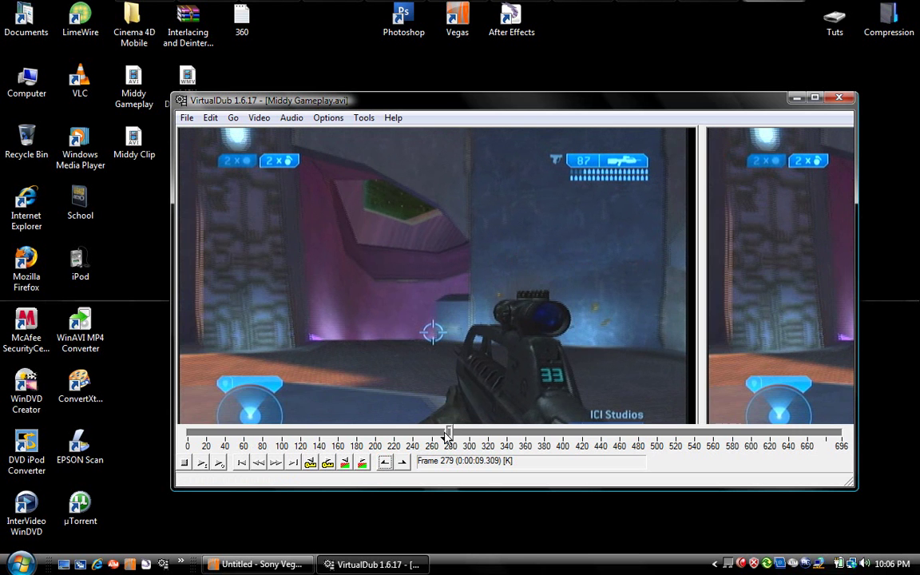
{"action": "key", "text": "Right"}
{"action": "key", "text": "Right"}
{"action": "key", "text": "Right"}
{"action": "key", "text": "Right"}
{"action": "key", "text": "Right"}
{"action": "key", "text": "Right"}
{"action": "key", "text": "Right"}
{"action": "key", "text": "Right"}
{"action": "key", "text": "Right"}
{"action": "key", "text": "Right"}
{"action": "key", "text": "Right"}
{"action": "key", "text": "Right"}
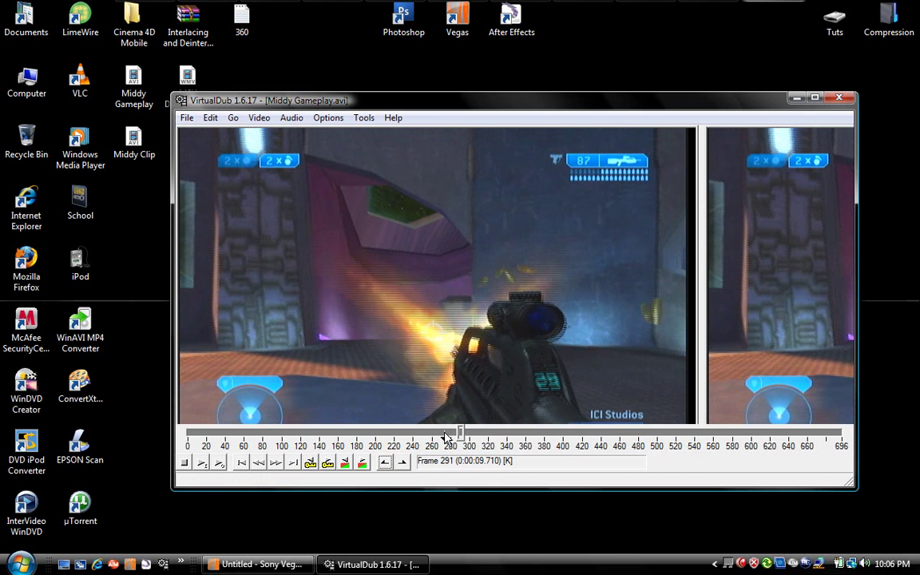
{"action": "key", "text": "Right"}
{"action": "key", "text": "Right"}
{"action": "key", "text": "Right"}
{"action": "key", "text": "Right"}
{"action": "key", "text": "Right"}
{"action": "key", "text": "Right"}
{"action": "key", "text": "Right"}
{"action": "key", "text": "Right"}
{"action": "key", "text": "Right"}
{"action": "key", "text": "Right"}
{"action": "key", "text": "Right"}
{"action": "key", "text": "Right"}
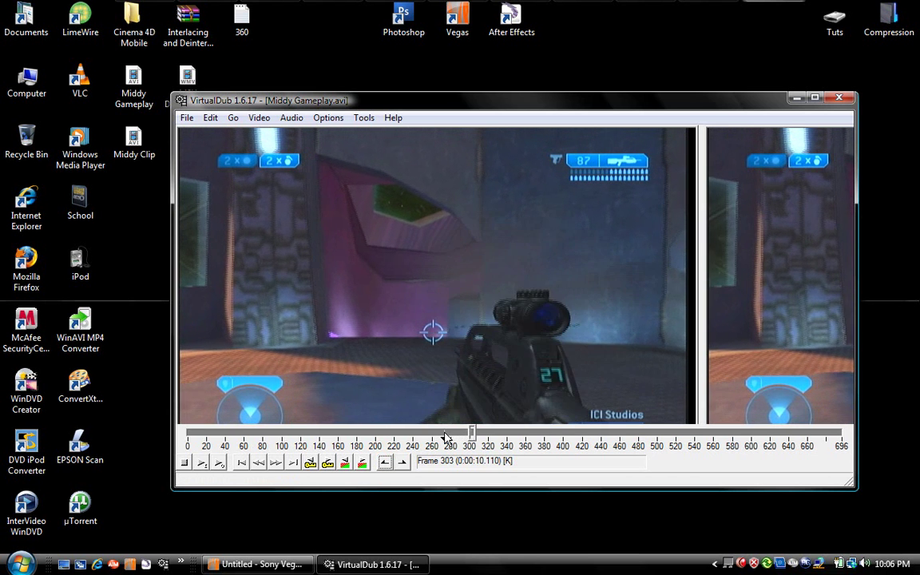
{"action": "key", "text": "Right"}
{"action": "key", "text": "Right"}
{"action": "key", "text": "Right"}
{"action": "key", "text": "Right"}
{"action": "key", "text": "Right"}
{"action": "key", "text": "Right"}
{"action": "key", "text": "Right"}
{"action": "key", "text": "Right"}
{"action": "key", "text": "Right"}
{"action": "key", "text": "Right"}
{"action": "key", "text": "Right"}
{"action": "key", "text": "Right"}
{"action": "key", "text": "Right"}
{"action": "key", "text": "Right"}
{"action": "key", "text": "Right"}
{"action": "key", "text": "Right"}
{"action": "key", "text": "Right"}
{"action": "key", "text": "Right"}
{"action": "key", "text": "Right"}
{"action": "key", "text": "Right"}
{"action": "key", "text": "Right"}
{"action": "key", "text": "Right"}
{"action": "key", "text": "Right"}
{"action": "key", "text": "Right"}
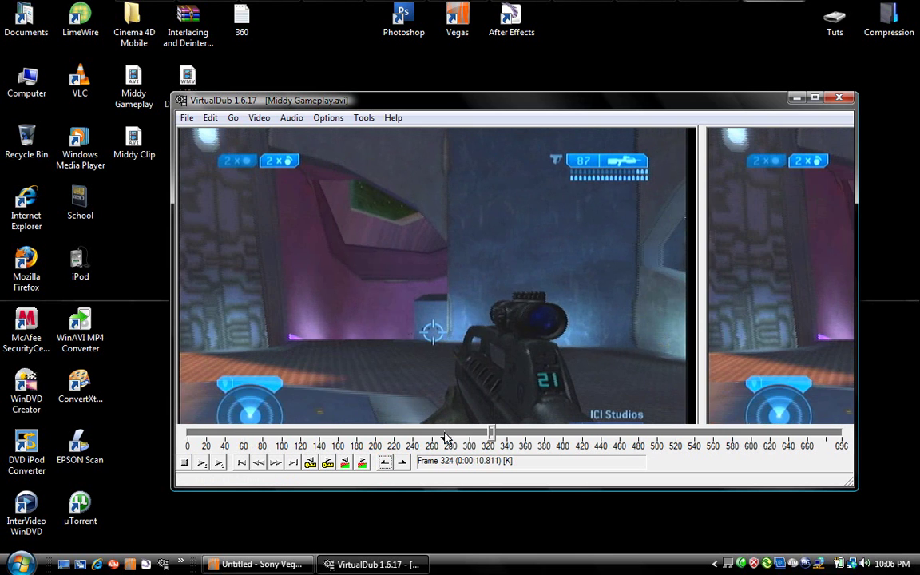
{"action": "key", "text": "Right"}
{"action": "key", "text": "Right"}
{"action": "key", "text": "Right"}
{"action": "key", "text": "Right"}
{"action": "key", "text": "Right"}
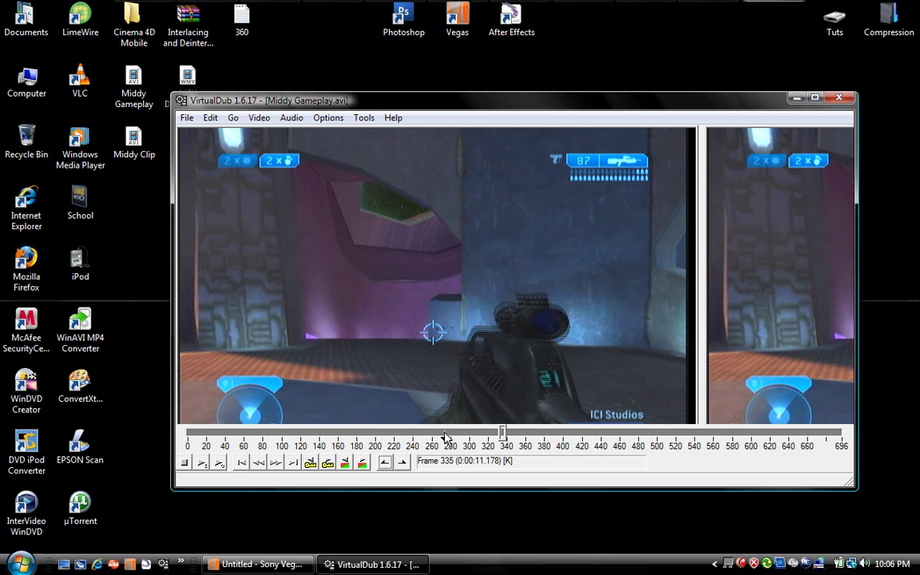
{"action": "left_click", "coordinate": [402, 462]}
{"action": "key", "text": "Right"}
{"action": "key", "text": "Right"}
{"action": "key", "text": "Right"}
{"action": "key", "text": "Right"}
{"action": "key", "text": "Right"}
{"action": "key", "text": "Right"}
{"action": "key", "text": "Right"}
{"action": "key", "text": "Right"}
{"action": "key", "text": "Right"}
{"action": "key", "text": "Right"}
{"action": "key", "text": "Right"}
{"action": "key", "text": "Right"}
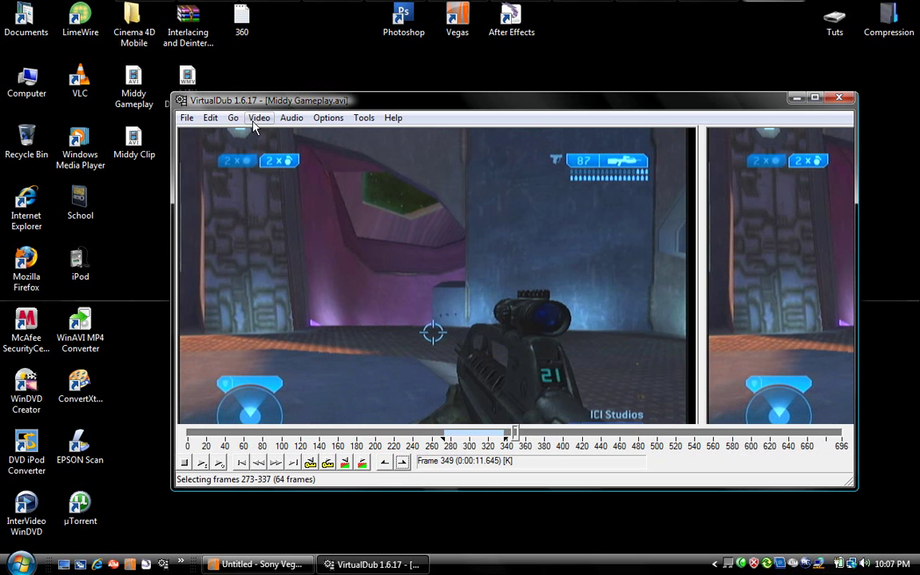
Step: Open the Filters dialog and scroll through the Add Filter list of internal filters
{"action": "left_click", "coordinate": [259, 117]}
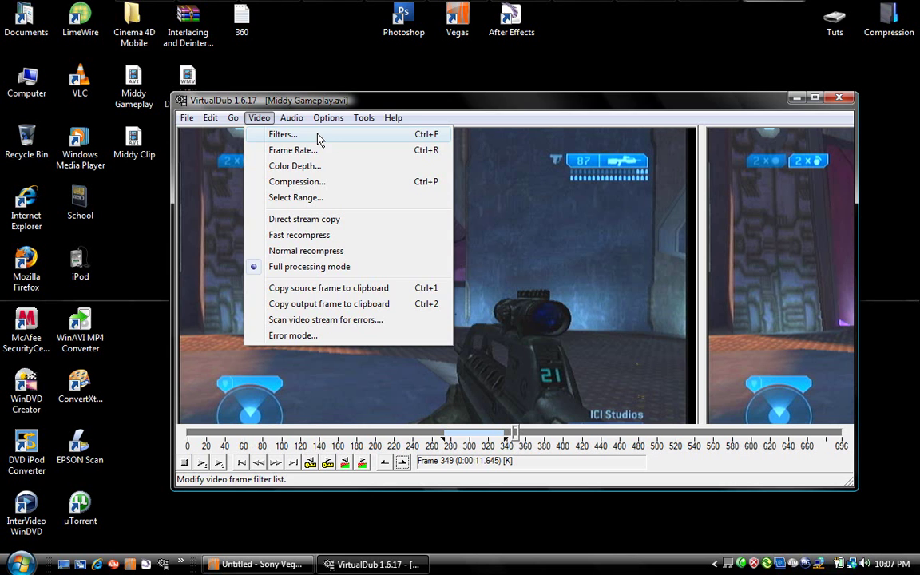
{"action": "left_click", "coordinate": [318, 140]}
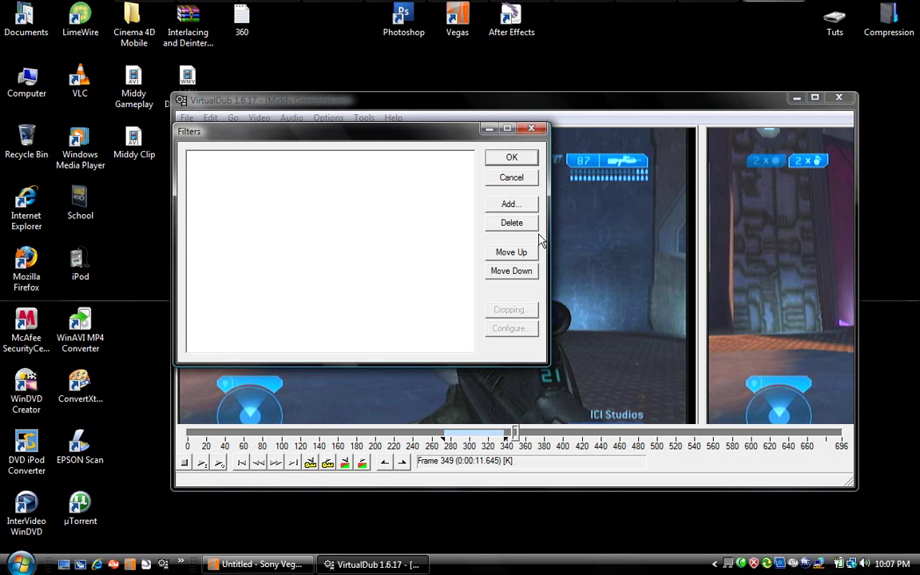
{"action": "left_click", "coordinate": [526, 205]}
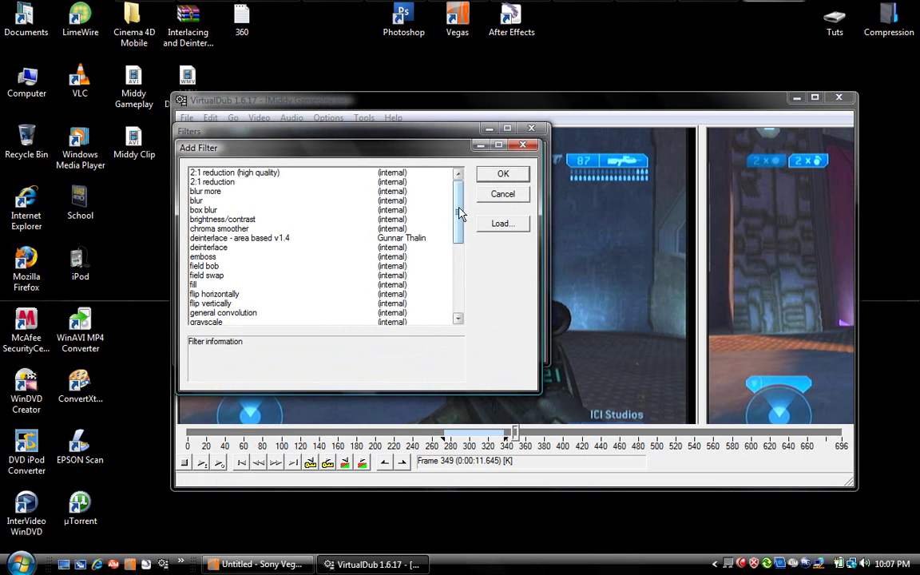
{"action": "left_click_drag", "start_coordinate": [460, 212], "coordinate": [499, 231]}
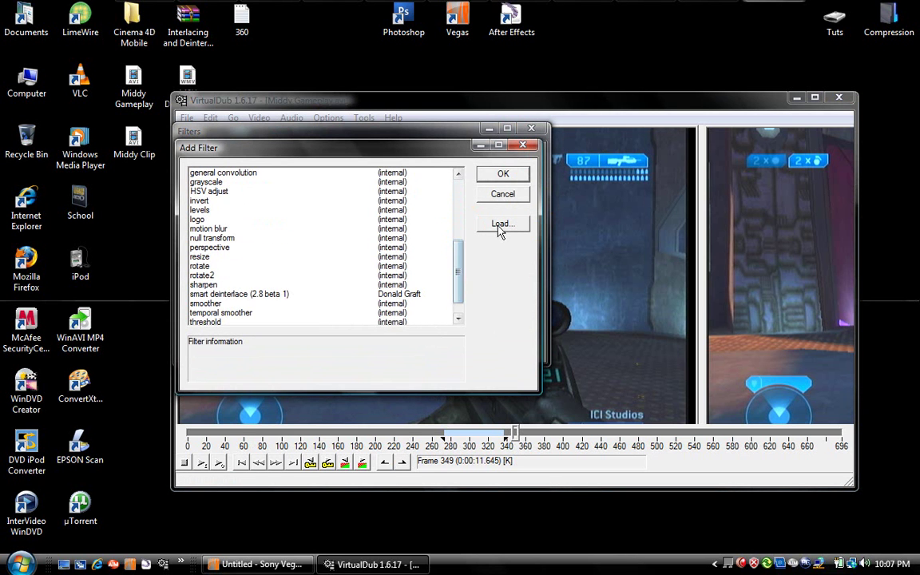
{"action": "double_click", "coordinate": [890, 19]}
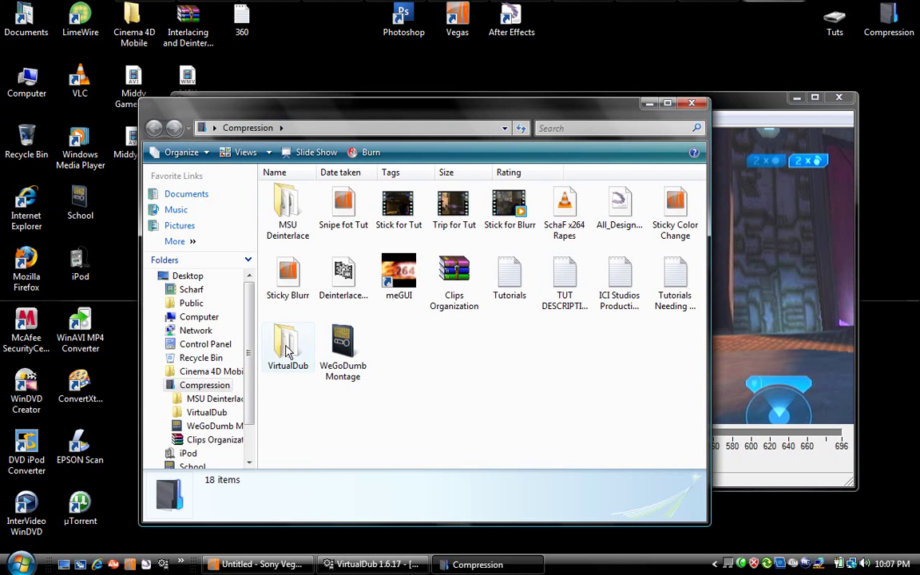
{"action": "double_click", "coordinate": [287, 348]}
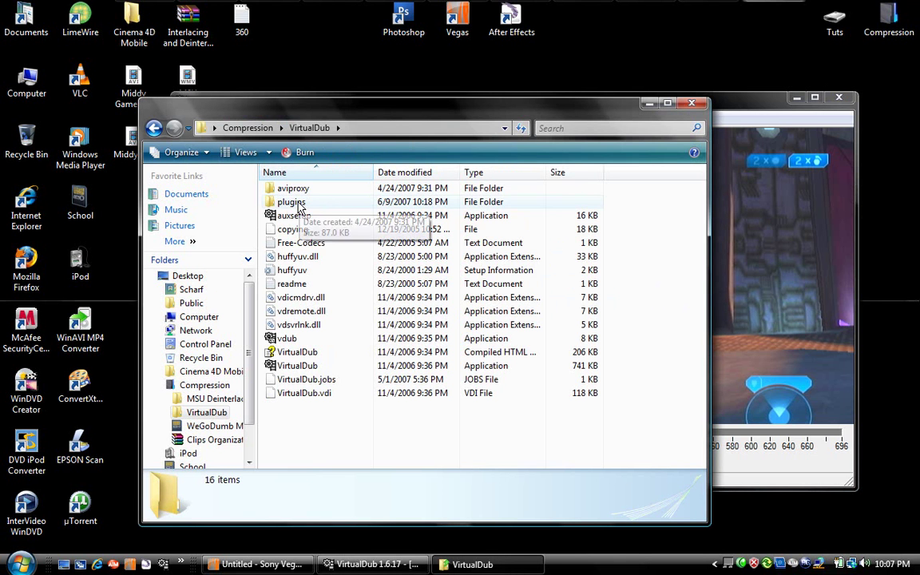
{"action": "double_click", "coordinate": [291, 203]}
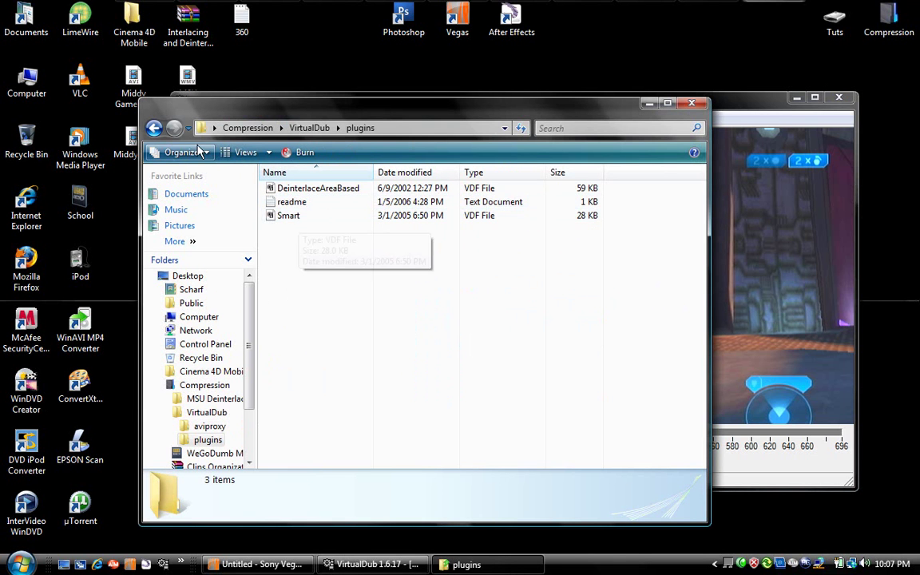
{"action": "left_click", "coordinate": [155, 127]}
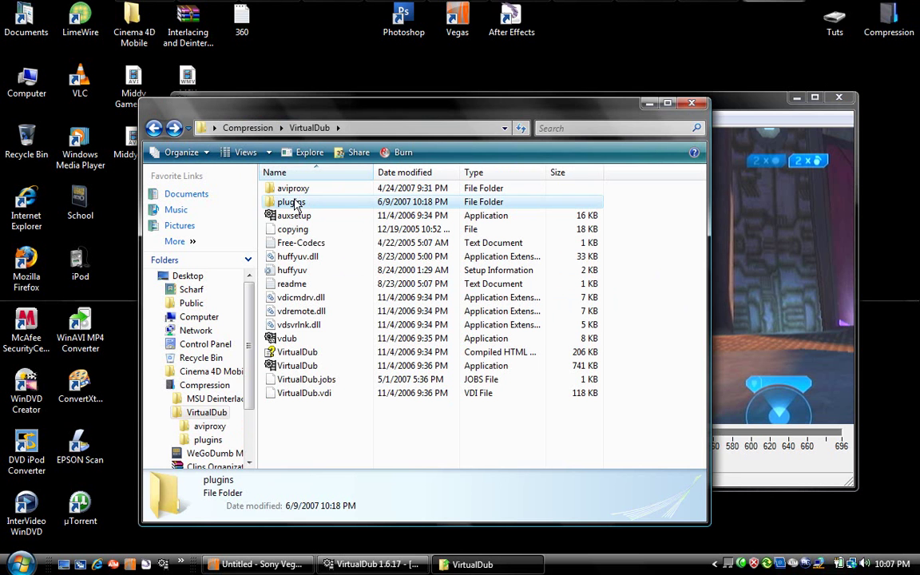
Step: Add the smart deinterlace (2.8 beta 1) filter with motion threshold 15
{"action": "left_click", "coordinate": [692, 102]}
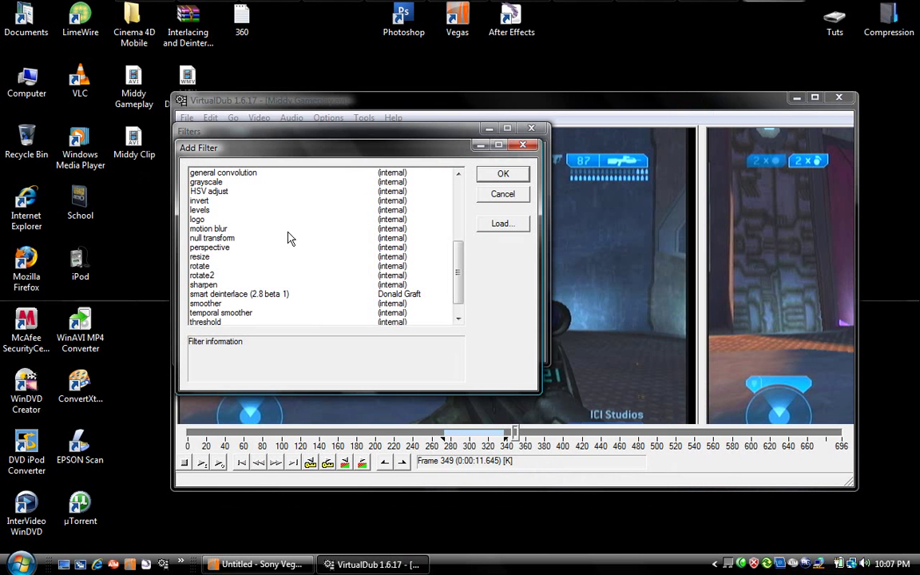
{"action": "scroll", "coordinate": [412, 272], "scroll_direction": "down", "scroll_amount": 1}
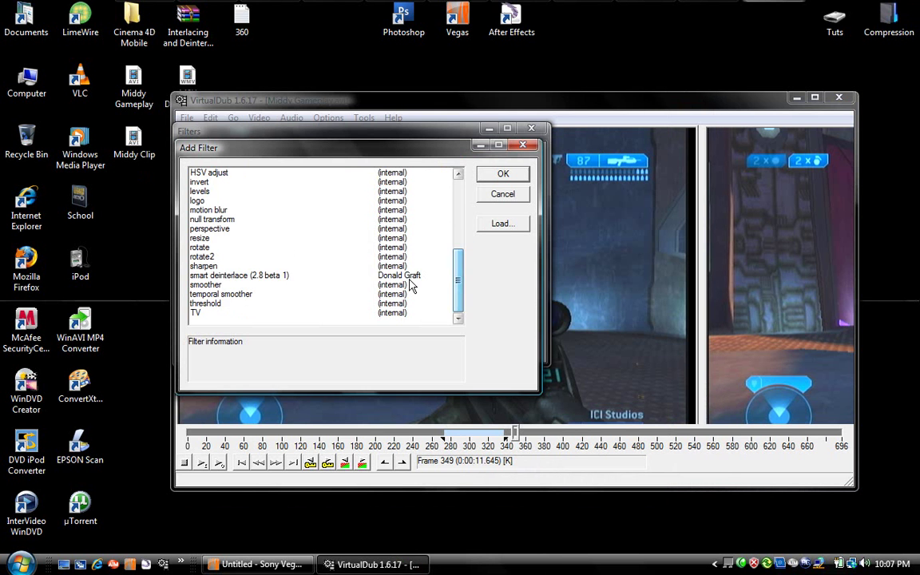
{"action": "left_click", "coordinate": [409, 277]}
{"action": "left_click", "coordinate": [502, 173]}
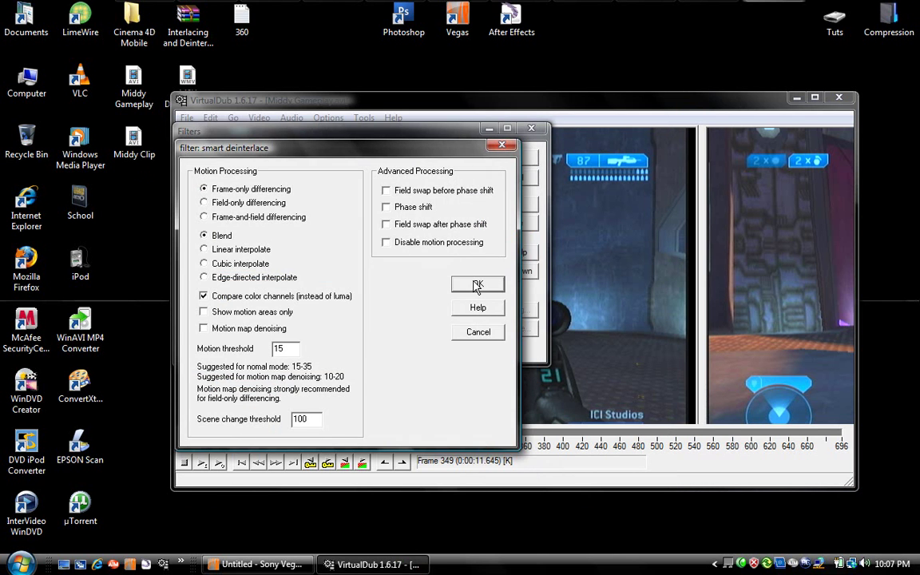
{"action": "left_click", "coordinate": [476, 284]}
{"action": "left_click", "coordinate": [511, 158]}
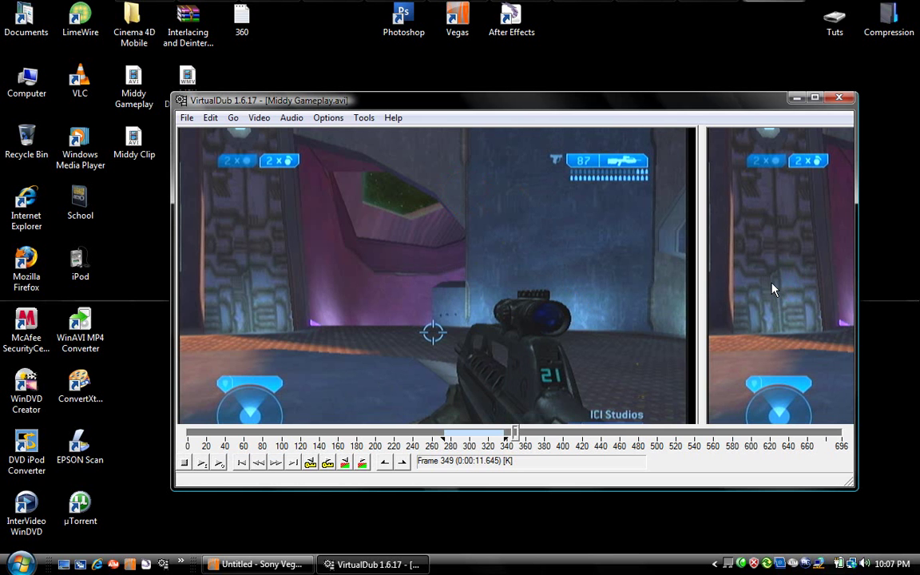
Step: Switch the video codec from Huffyuv v2.1.1 to (Uncompressed RGB/YCbCr)
{"action": "left_click", "coordinate": [259, 118]}
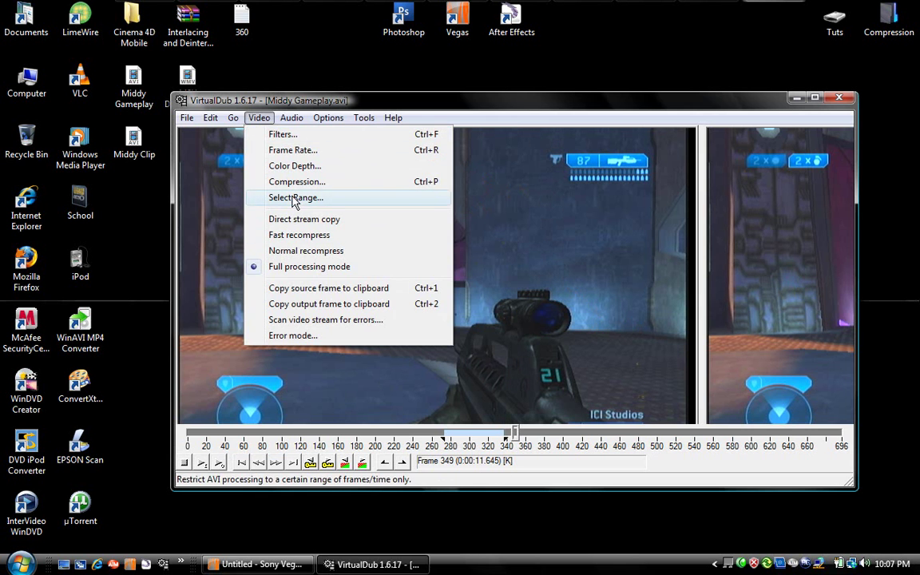
{"action": "left_click", "coordinate": [289, 183]}
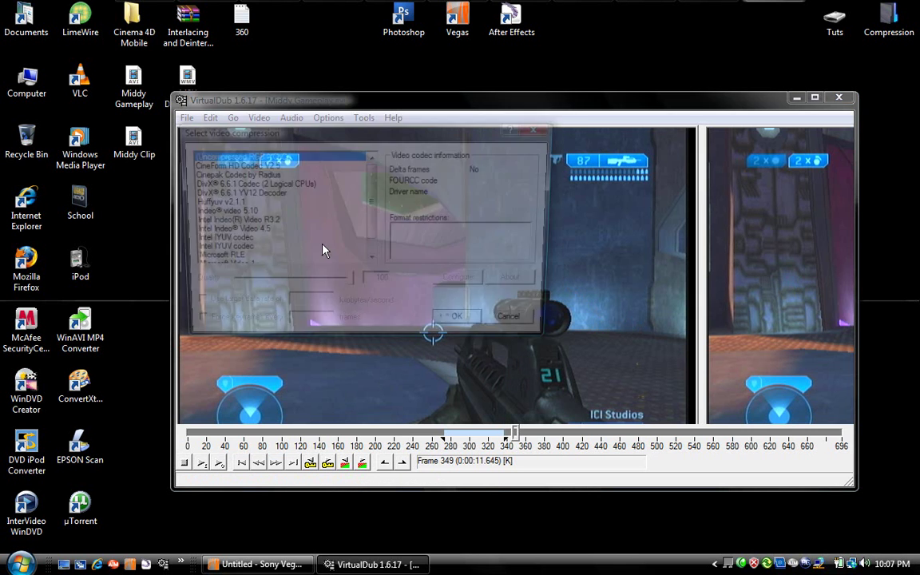
{"action": "left_click", "coordinate": [239, 203]}
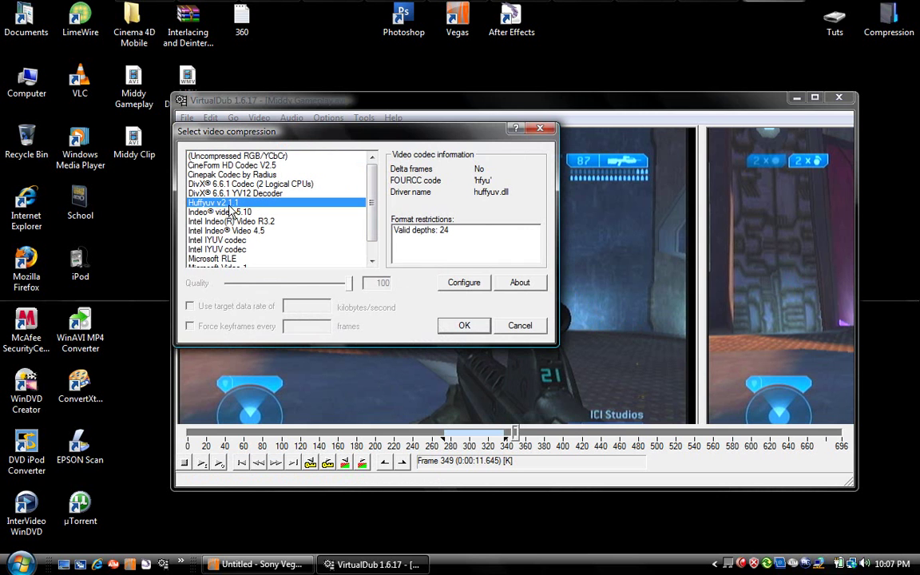
{"action": "left_click", "coordinate": [244, 156]}
{"action": "left_click", "coordinate": [465, 325]}
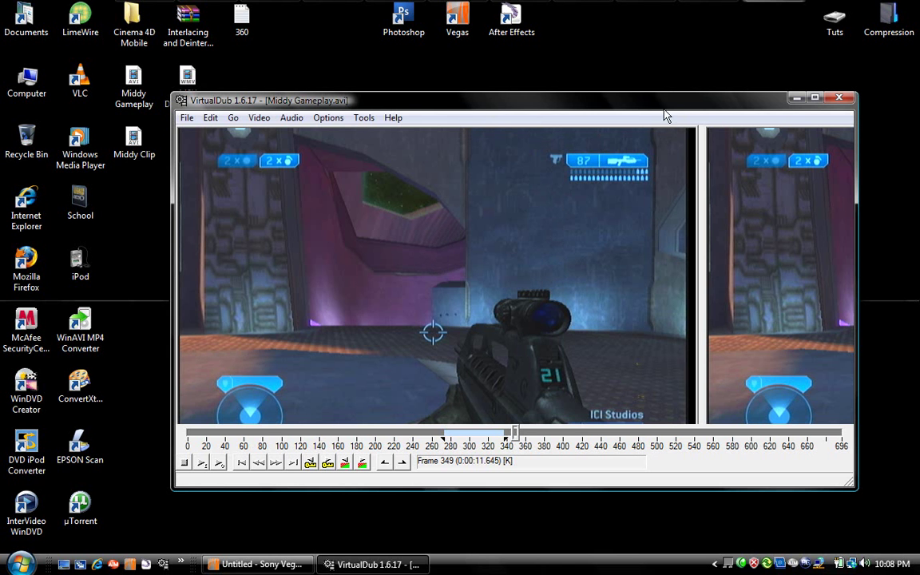
Step: Reposition the VirtualDub window on the desktop and glance at the File menu
{"action": "left_click_drag", "start_coordinate": [664, 111], "coordinate": [639, 134]}
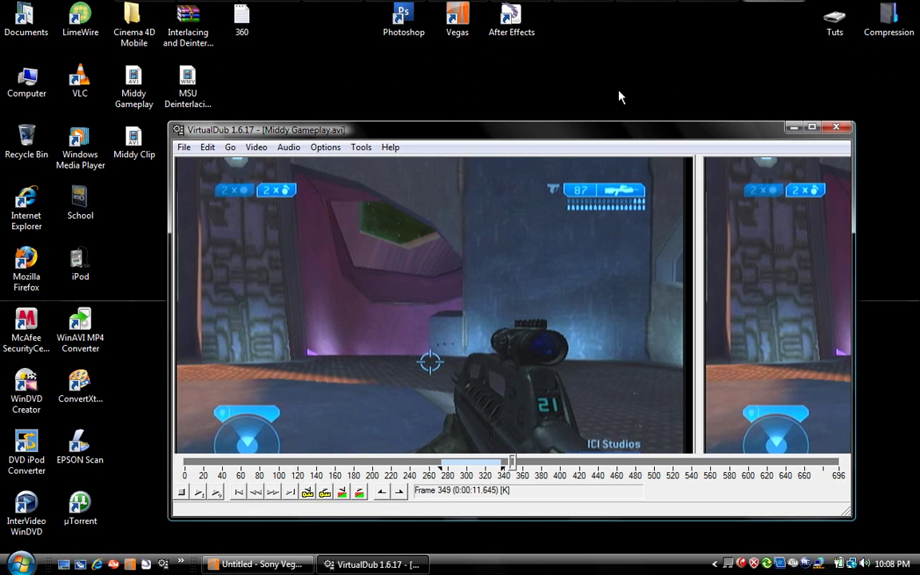
{"action": "left_click", "coordinate": [620, 94]}
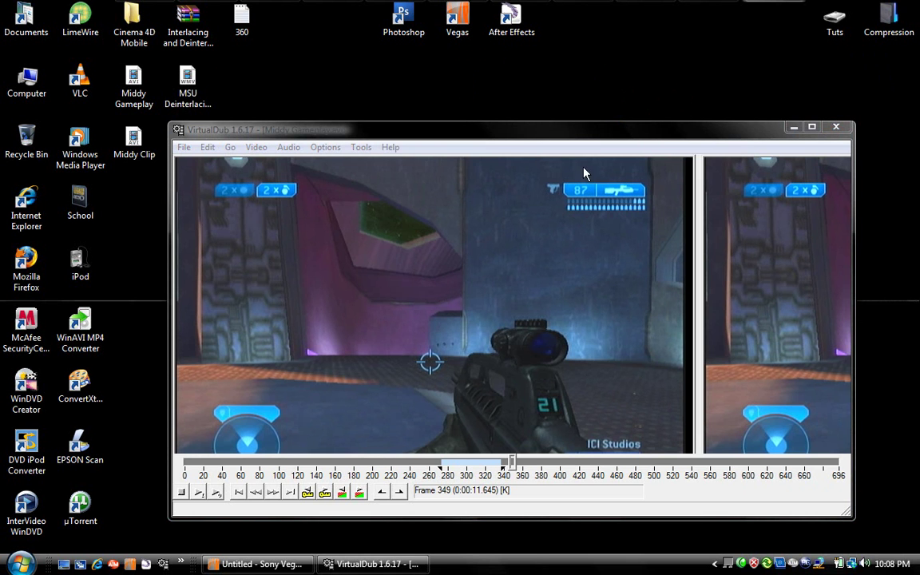
{"action": "left_click", "coordinate": [186, 148]}
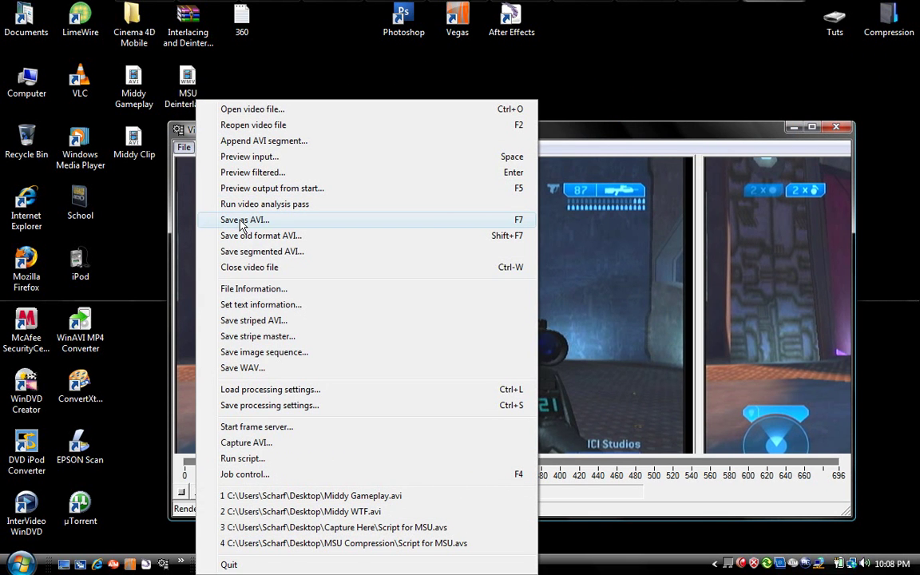
{"action": "left_click", "coordinate": [652, 252]}
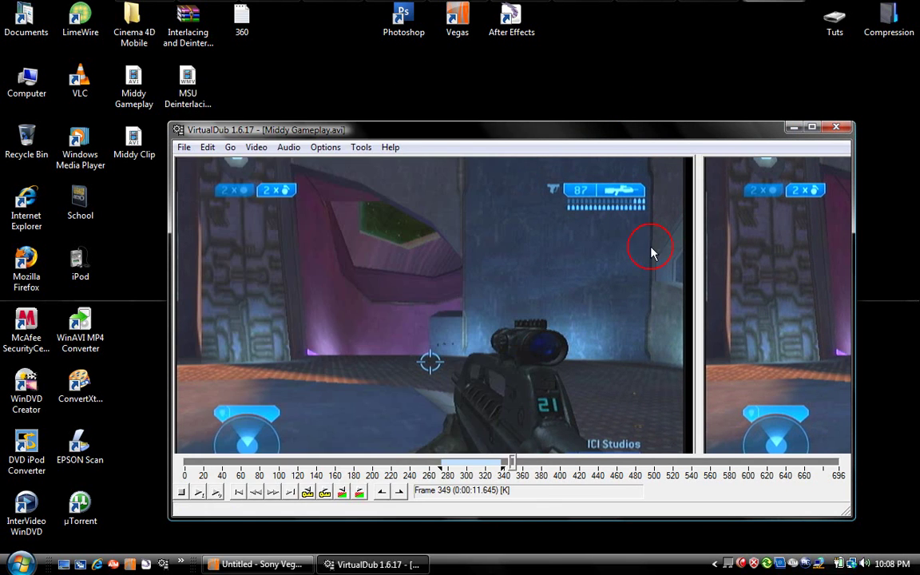
Step: Name the AVI output 'Middy clip', cancel the save, and close VirtualDub
{"action": "left_click", "coordinate": [184, 147]}
{"action": "left_click", "coordinate": [270, 220]}
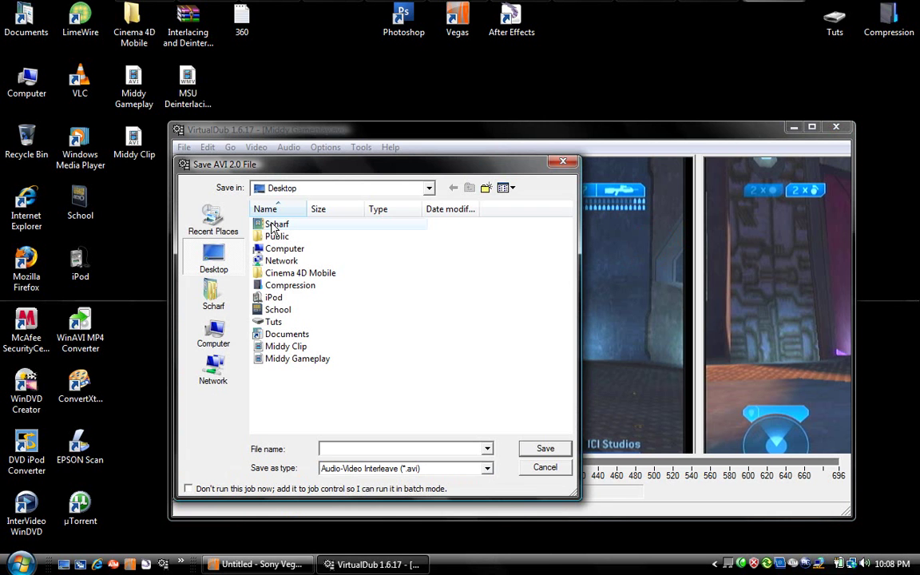
{"action": "type", "text": "Middy clip"}
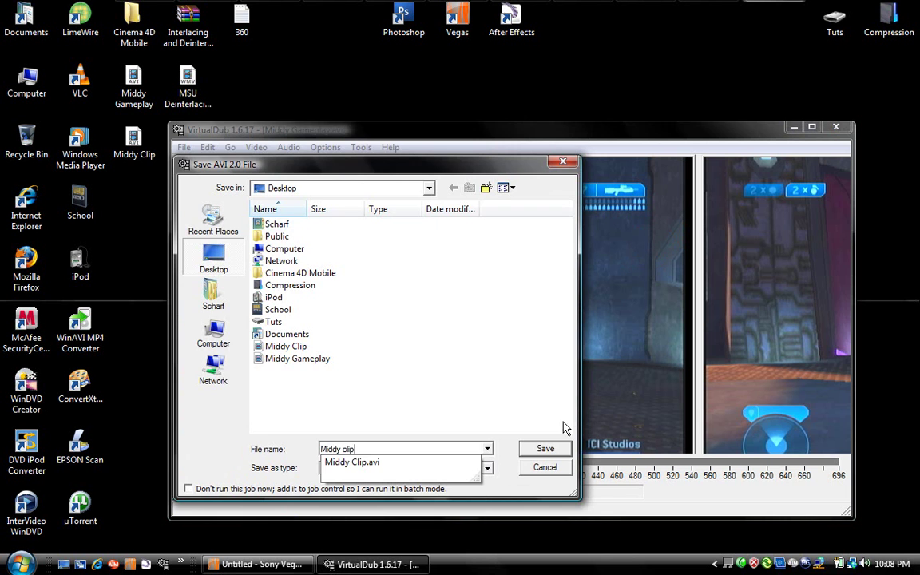
{"action": "left_click", "coordinate": [546, 468]}
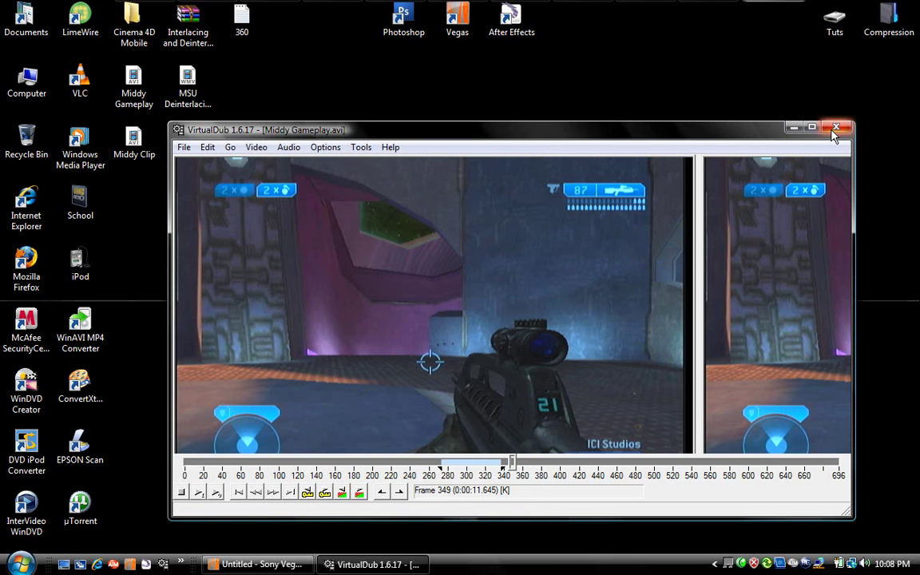
{"action": "left_click", "coordinate": [836, 129]}
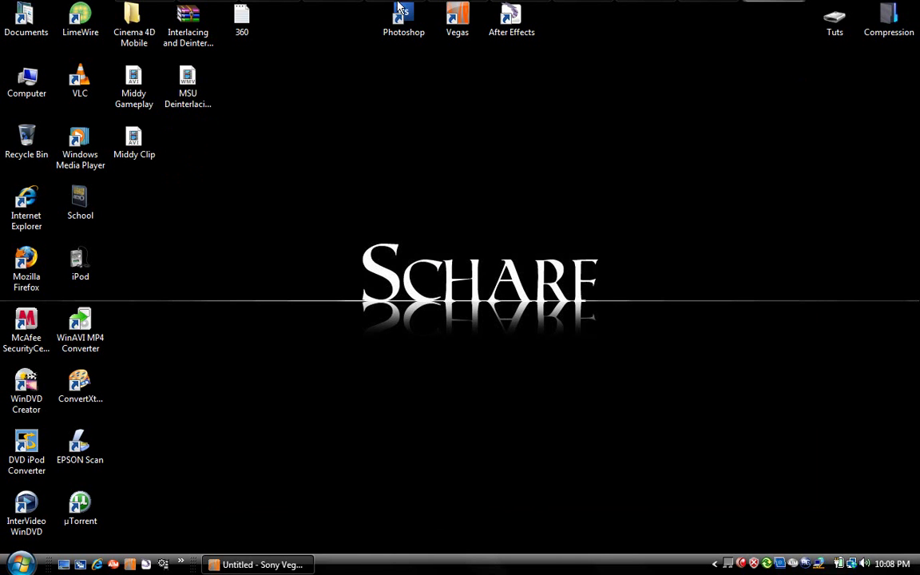
Step: Refresh the Vegas Explorer list and drop Middy Clip at the start of the timeline, zoomed in
{"action": "left_click", "coordinate": [258, 565]}
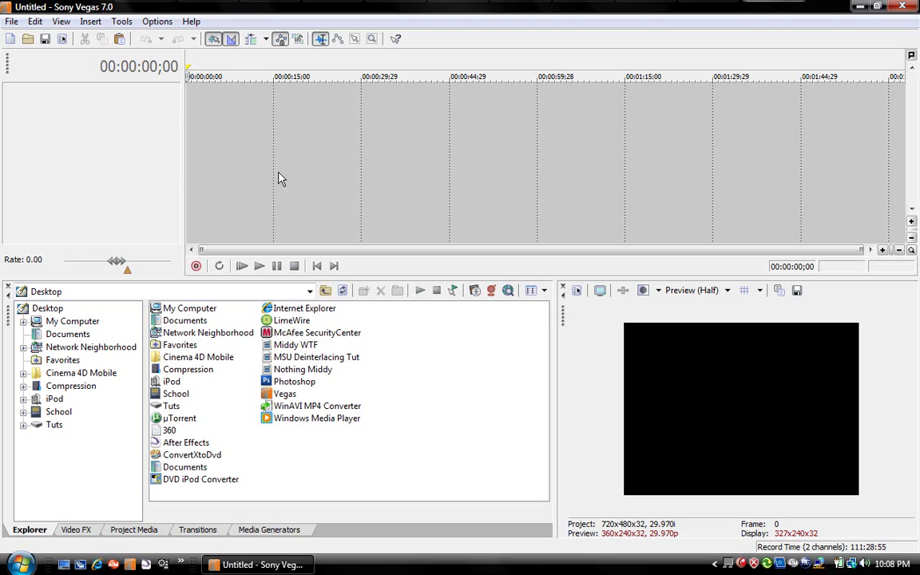
{"action": "left_click", "coordinate": [298, 369]}
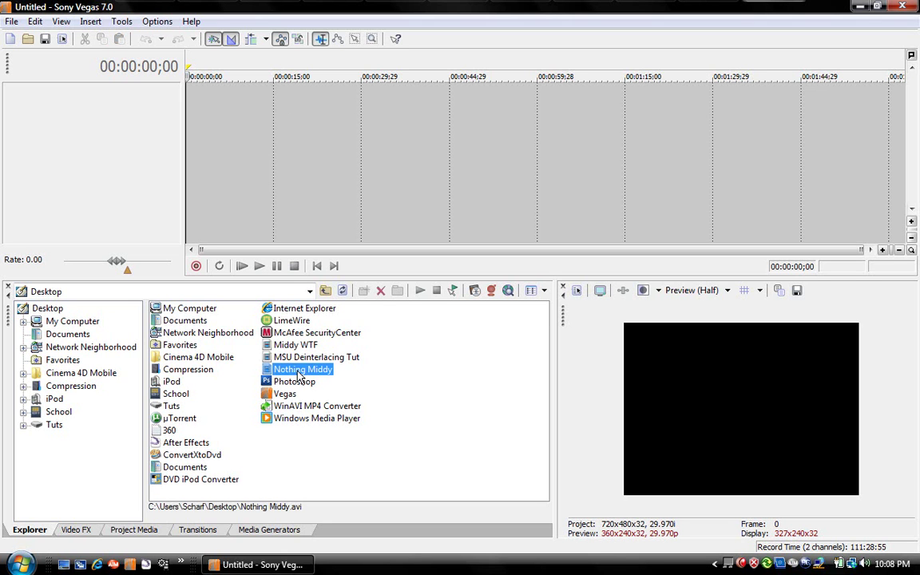
{"action": "left_click", "coordinate": [342, 290]}
{"action": "left_click_drag", "start_coordinate": [295, 346], "coordinate": [207, 151]}
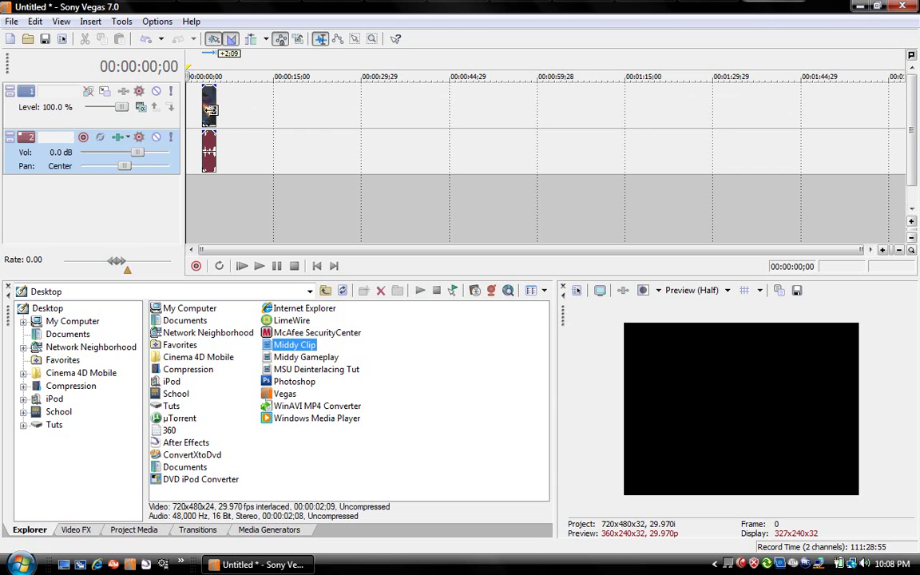
{"action": "left_click", "coordinate": [208, 140]}
{"action": "scroll", "coordinate": [250, 176], "scroll_direction": "up", "scroll_amount": 5}
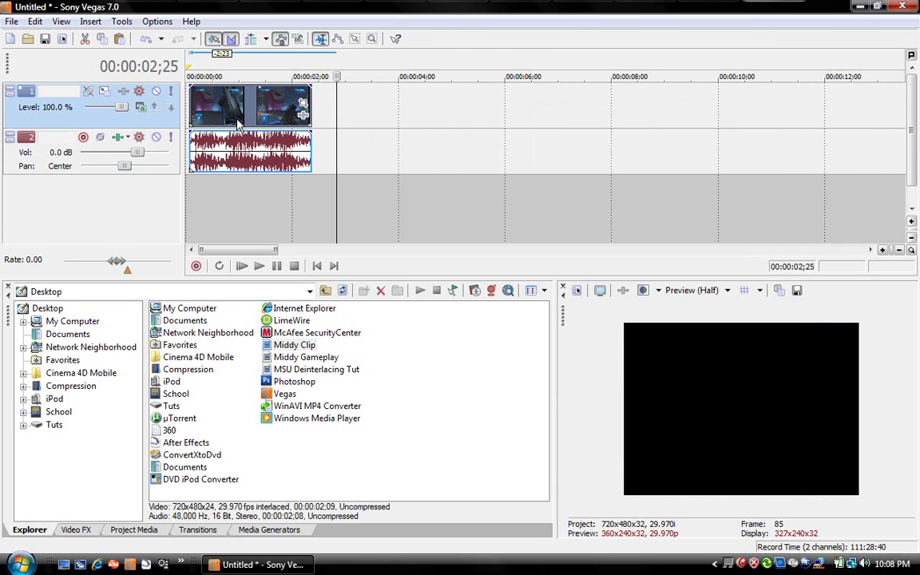
Step: Add Sony Sharpen to the Middy Clip video event, trying the Cut away section preset
{"action": "left_click", "coordinate": [303, 114]}
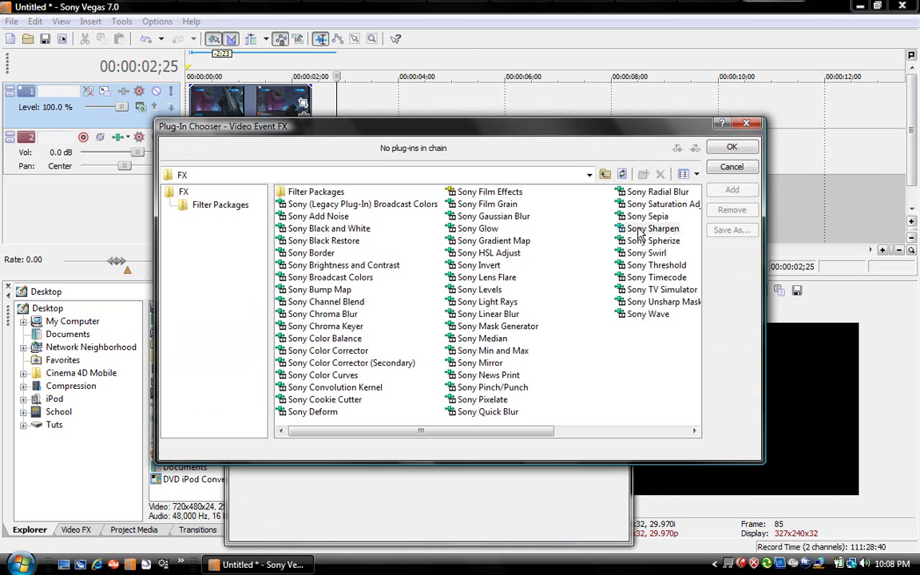
{"action": "left_click", "coordinate": [643, 239]}
{"action": "left_click", "coordinate": [722, 149]}
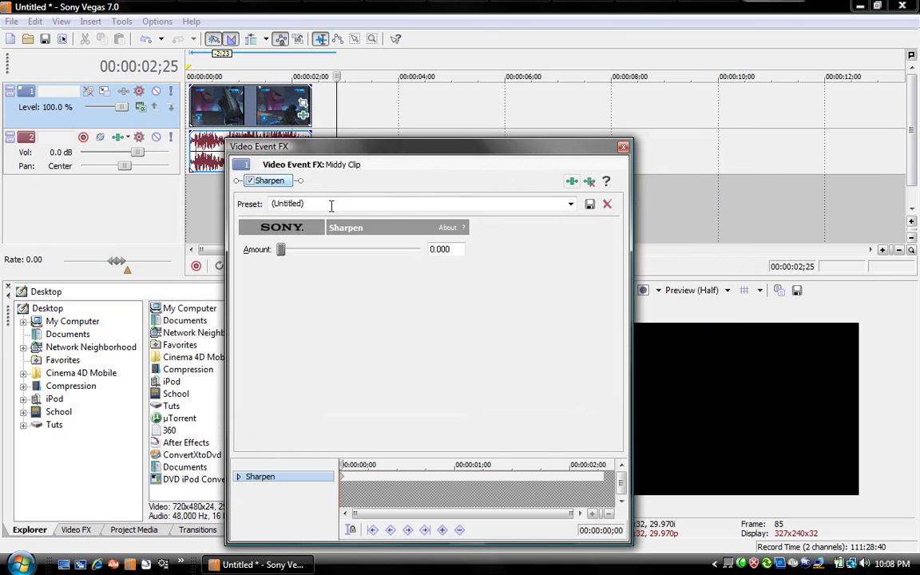
{"action": "left_click", "coordinate": [570, 205]}
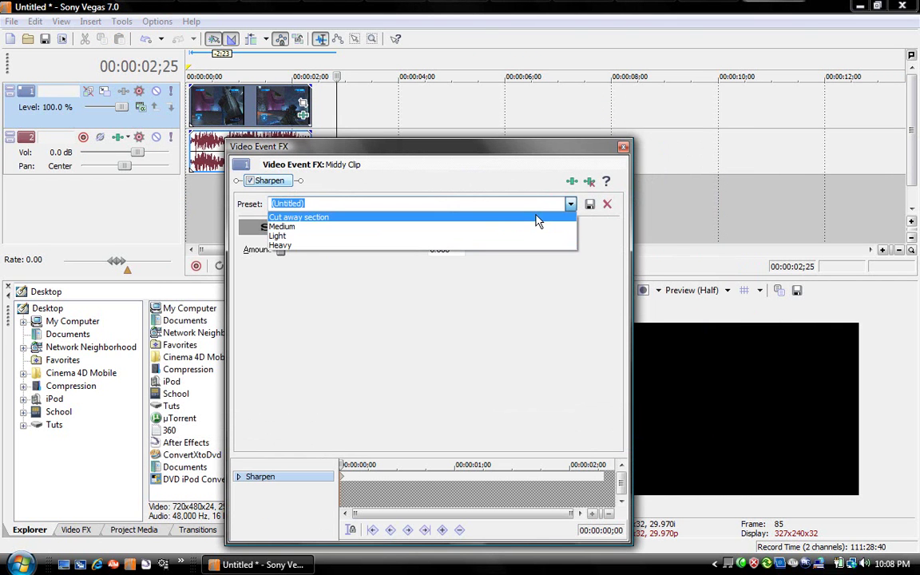
{"action": "left_click", "coordinate": [536, 218]}
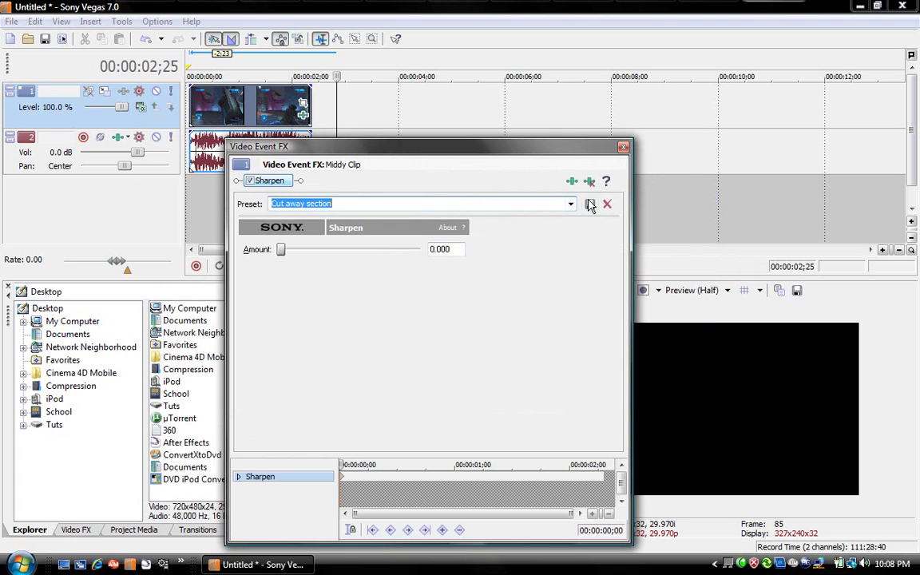
{"action": "left_click", "coordinate": [281, 249]}
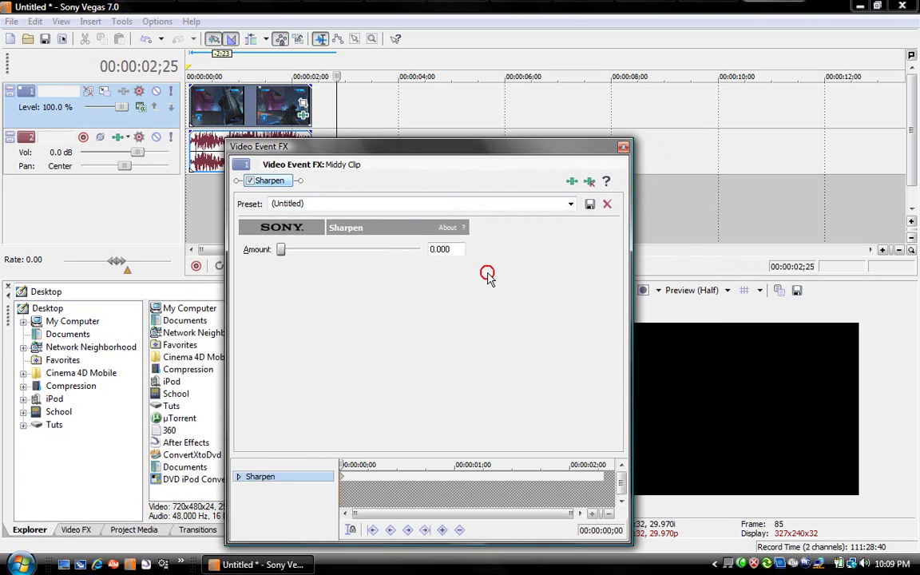
{"action": "left_click", "coordinate": [624, 149]}
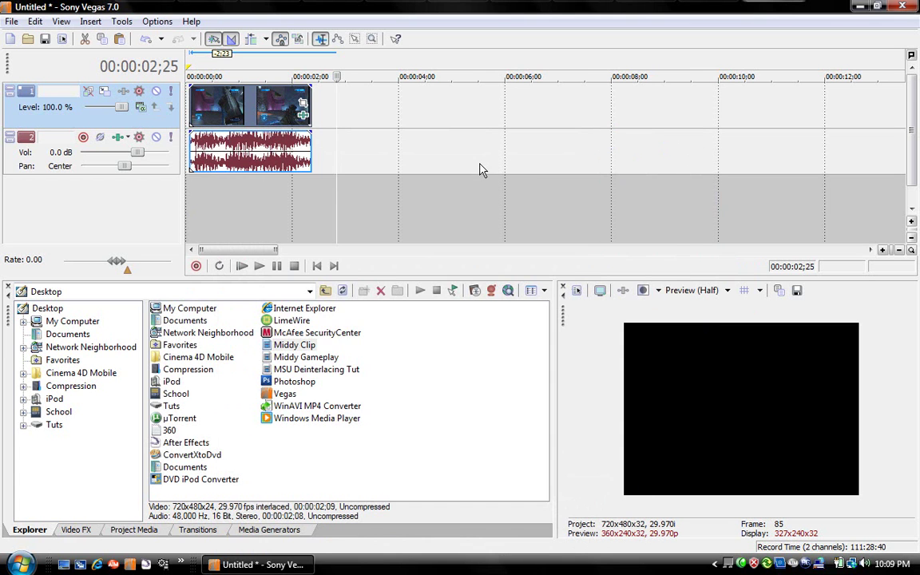
Step: Shift Middy Clip a few frames later on the timeline
{"action": "left_click", "coordinate": [304, 103]}
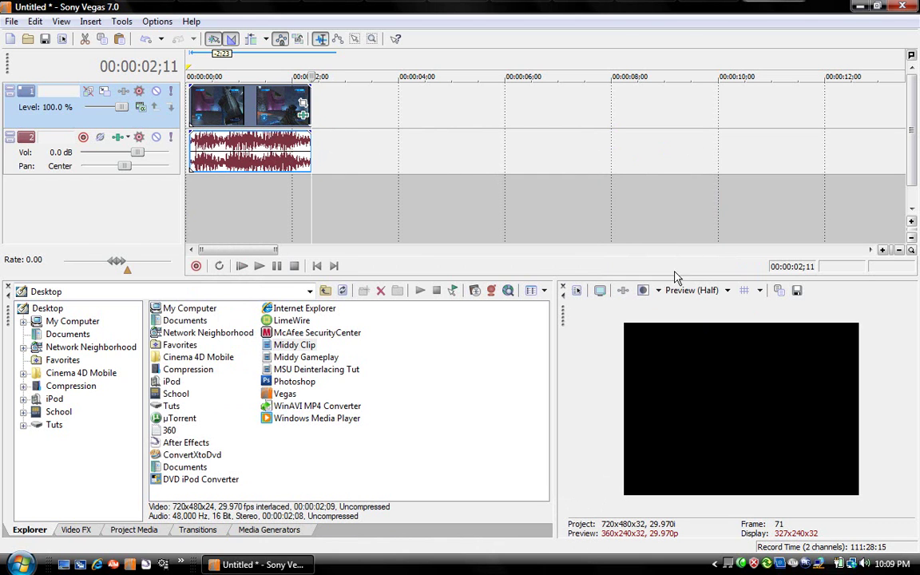
{"action": "left_click_drag", "start_coordinate": [236, 117], "coordinate": [244, 118]}
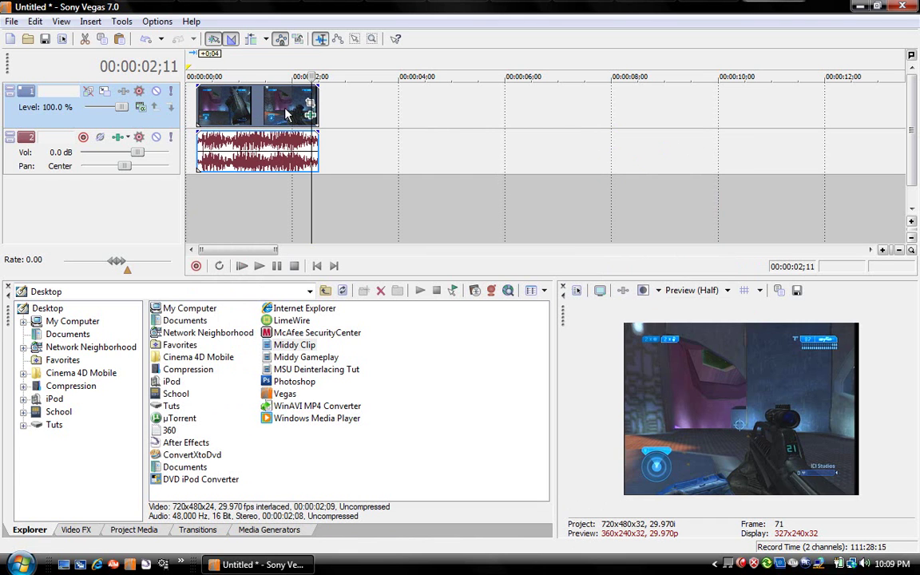
{"action": "left_click", "coordinate": [314, 97]}
Step: Set up Render As with Windows Media Video V9 output and the 3 Mbps Video template
{"action": "left_click", "coordinate": [11, 22]}
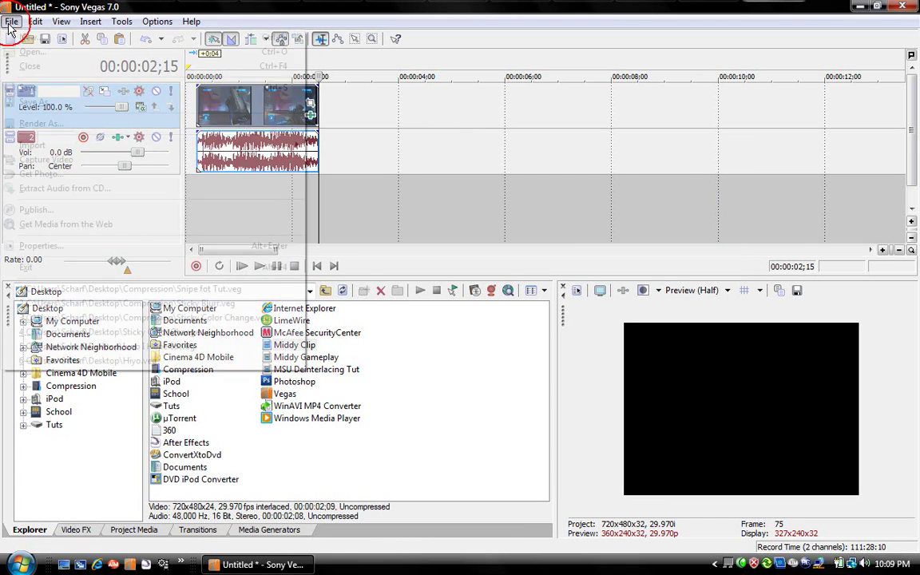
{"action": "left_click", "coordinate": [64, 123]}
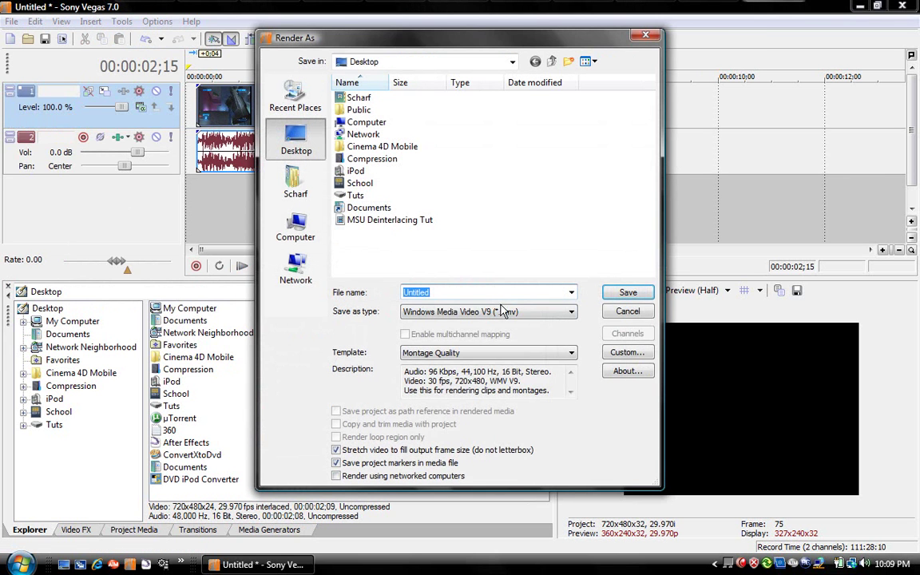
{"action": "left_click", "coordinate": [510, 312]}
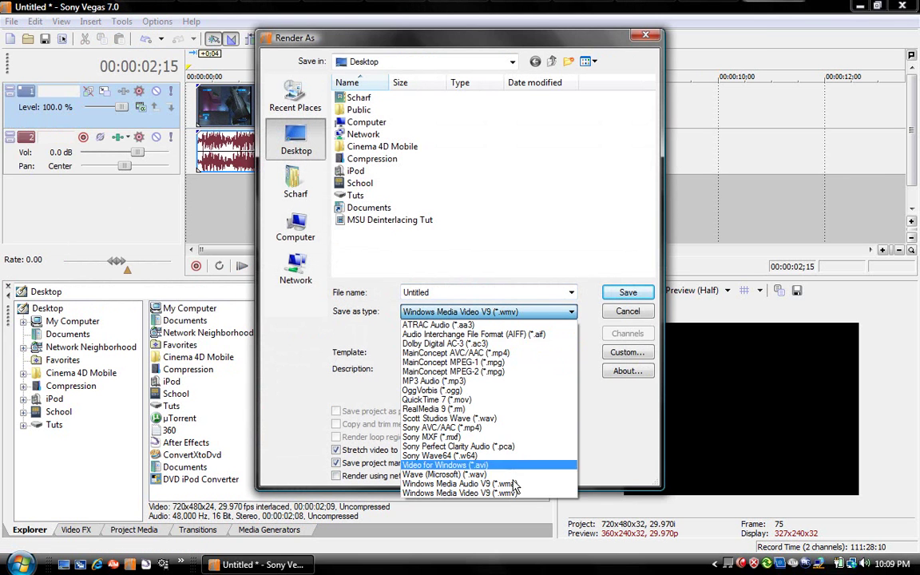
{"action": "left_click", "coordinate": [463, 500]}
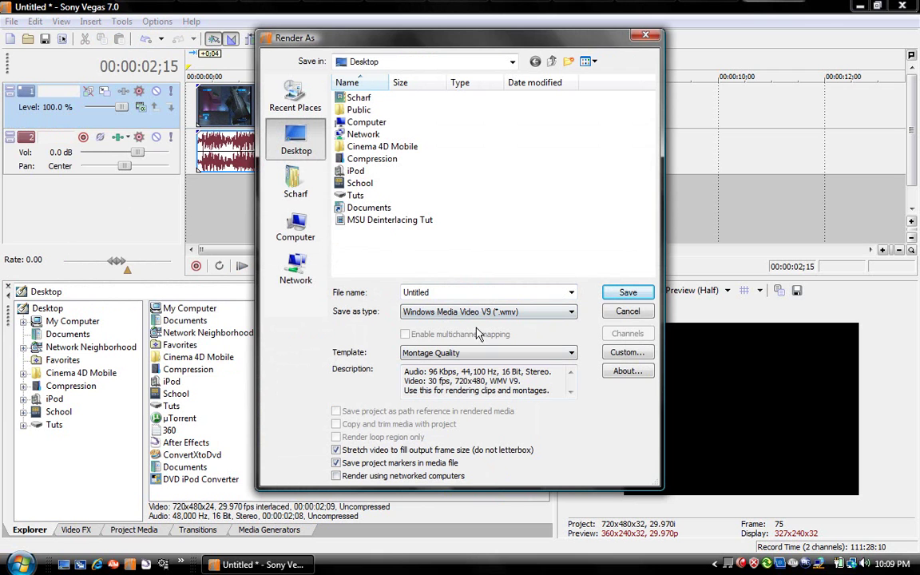
{"action": "left_click", "coordinate": [570, 354]}
{"action": "left_click", "coordinate": [501, 425]}
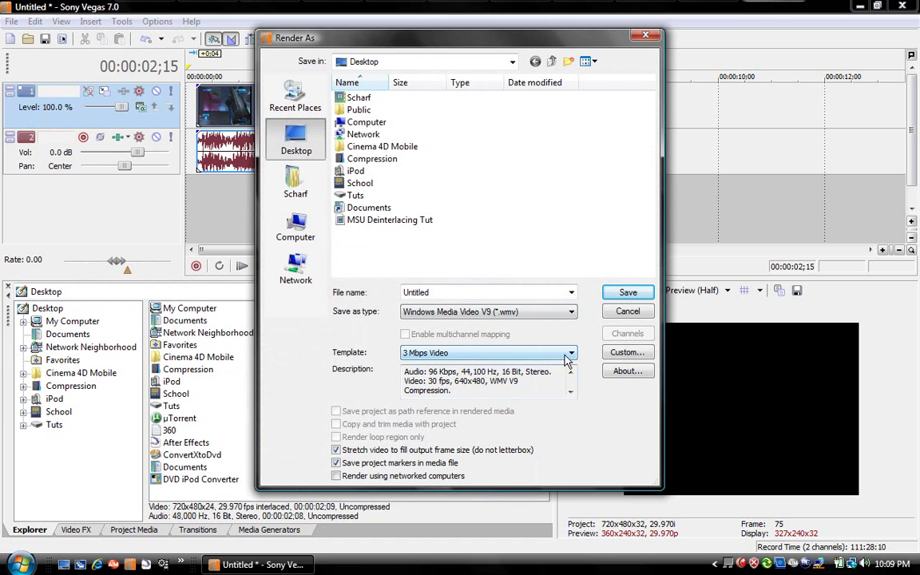
{"action": "left_click", "coordinate": [626, 354]}
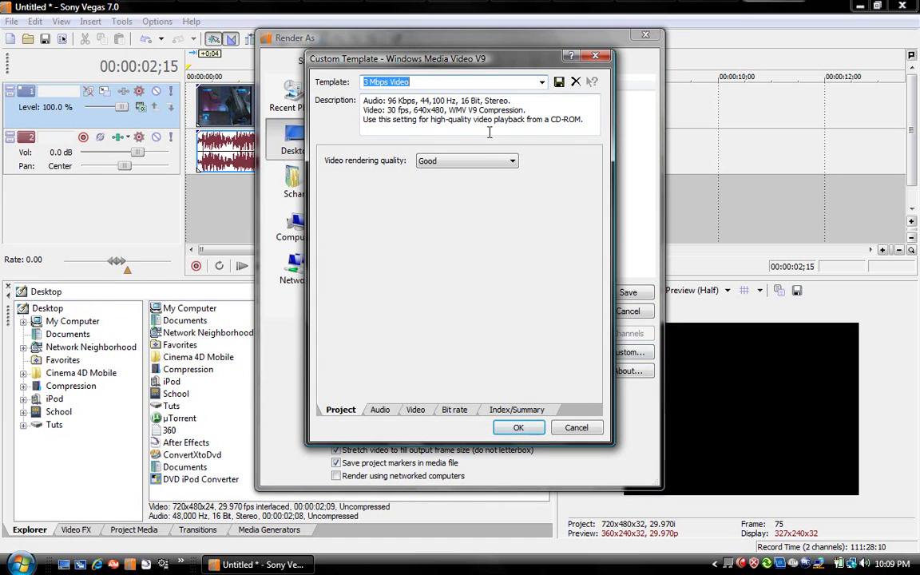
Step: Set rendering quality to Preview and the video mode to Bit rate VBR (Peak)
{"action": "left_click", "coordinate": [457, 163]}
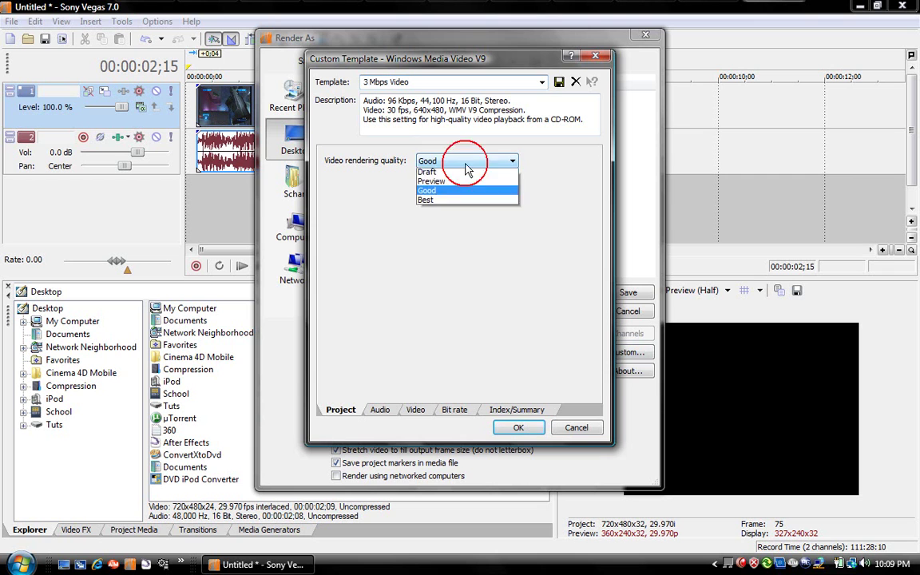
{"action": "left_click", "coordinate": [468, 190]}
{"action": "left_click", "coordinate": [380, 410]}
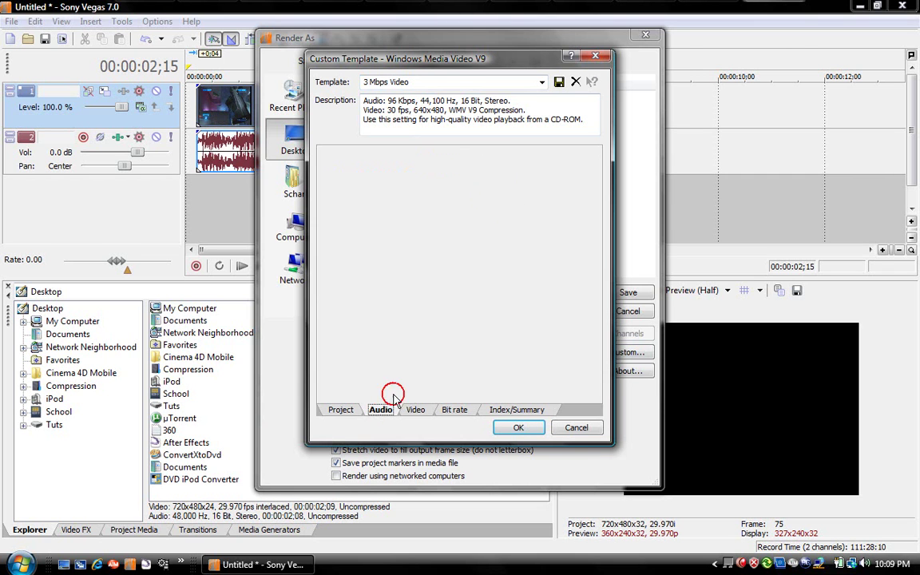
{"action": "left_click", "coordinate": [417, 409]}
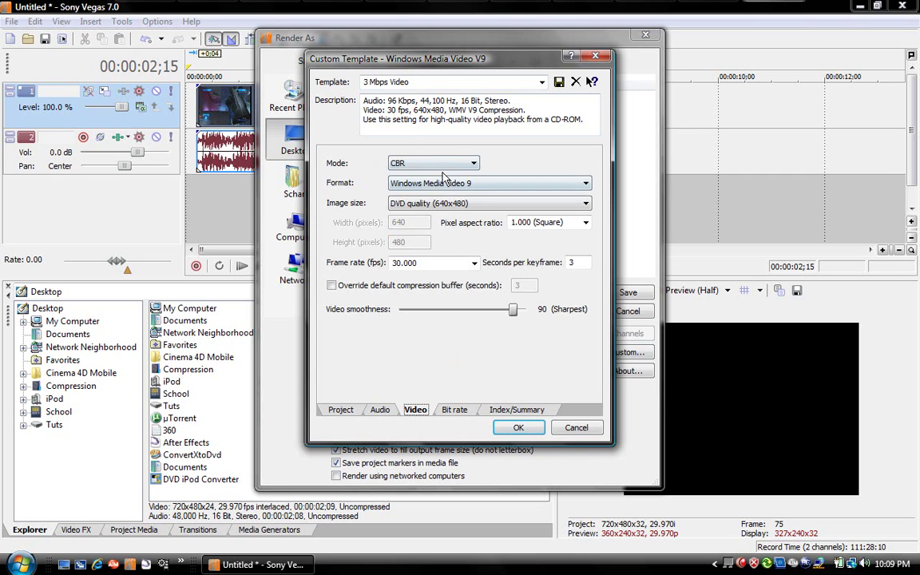
{"action": "left_click", "coordinate": [436, 163]}
{"action": "left_click", "coordinate": [445, 196]}
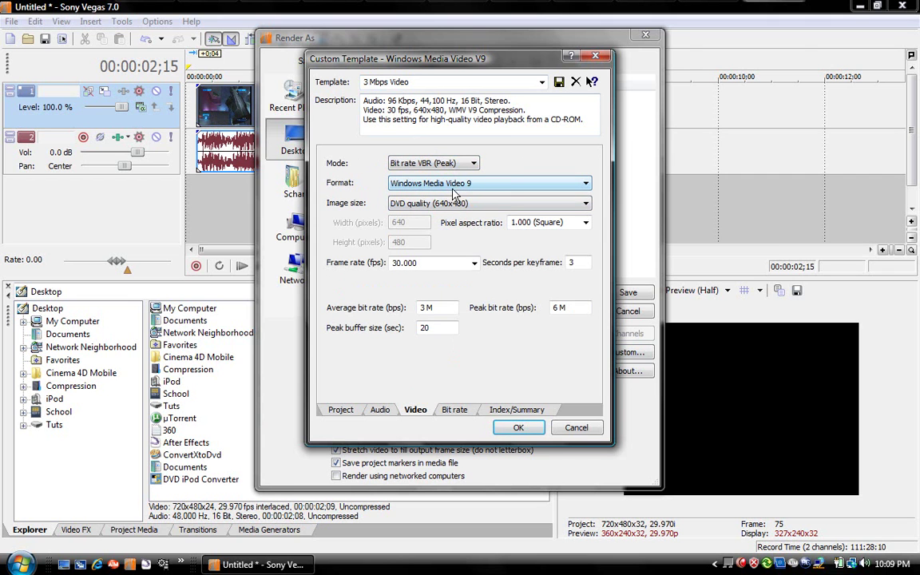
Step: Choose a custom image size and edit the frame width for 720x480
{"action": "left_click", "coordinate": [466, 204]}
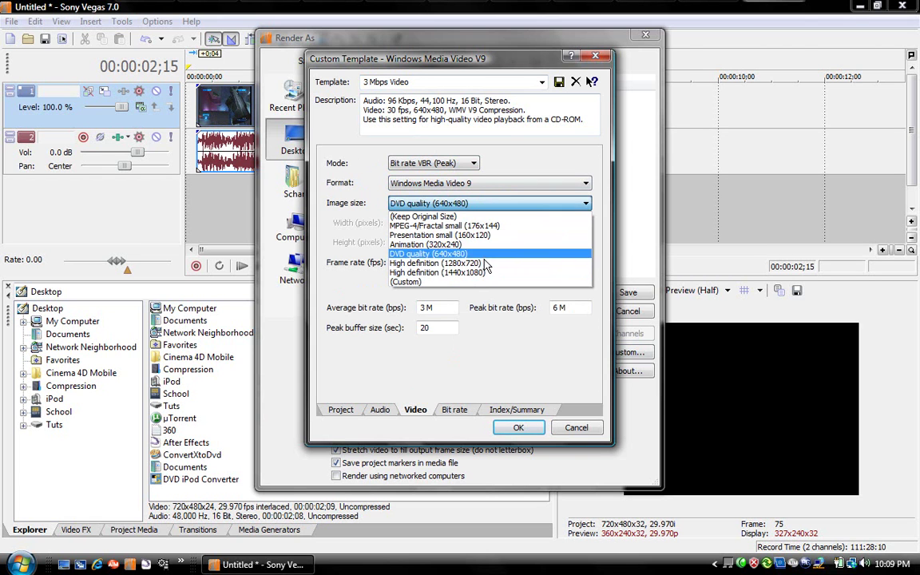
{"action": "left_click", "coordinate": [478, 216]}
{"action": "left_click", "coordinate": [470, 208]}
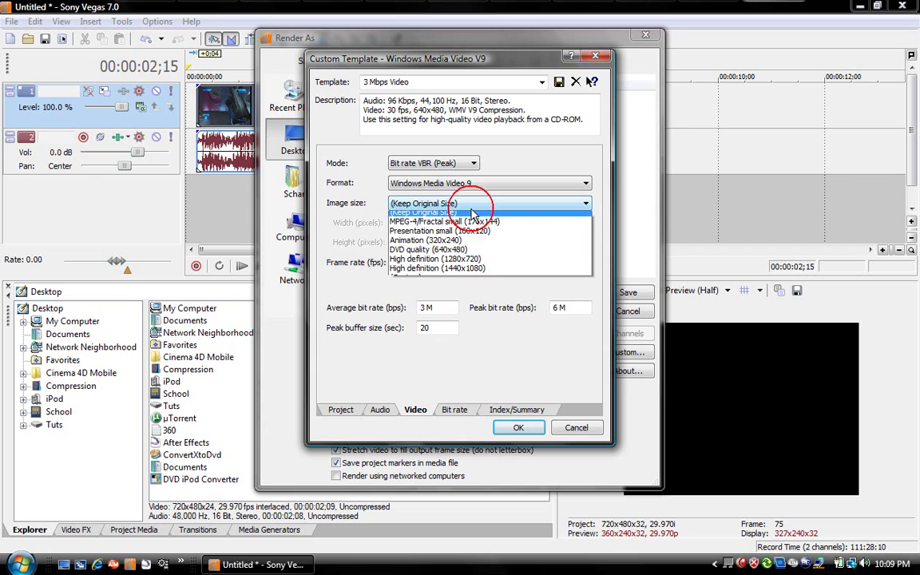
{"action": "left_click", "coordinate": [407, 256]}
{"action": "left_click", "coordinate": [416, 223]}
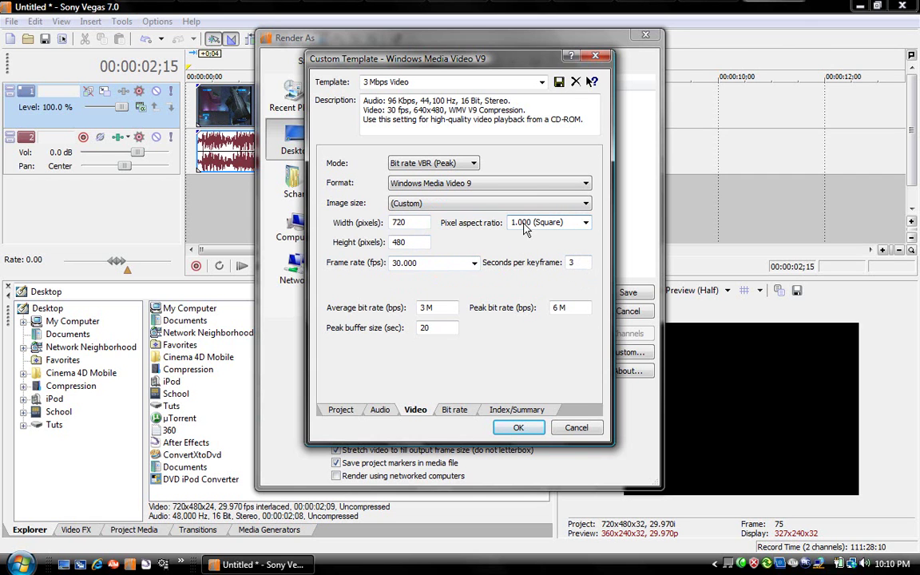
Step: Set the average bit rate to 2 M and the peak bit rate to 7 M
{"action": "double_click", "coordinate": [423, 307]}
{"action": "type", "text": "2"}
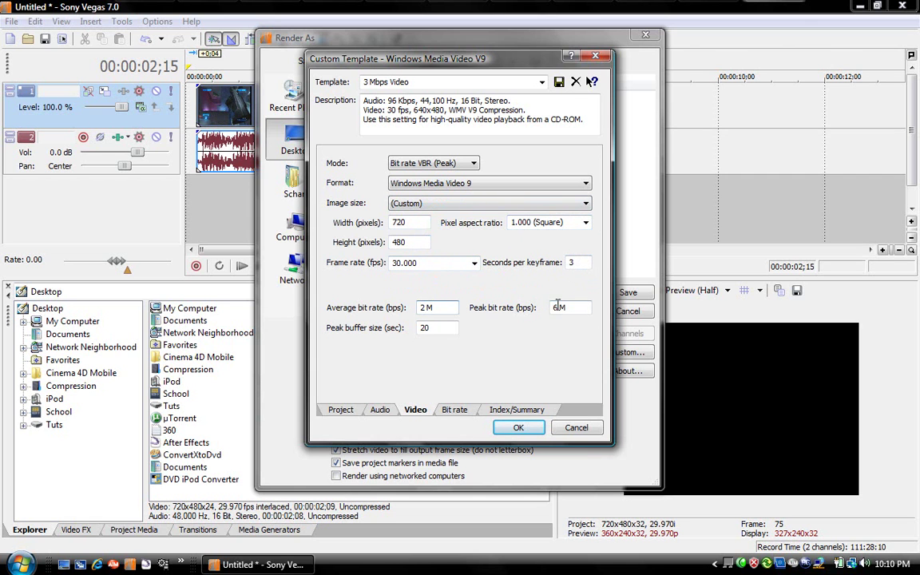
{"action": "double_click", "coordinate": [558, 307]}
{"action": "type", "text": "7"}
Step: Review the template's Target bit rate, Index, Project, Audio and Video settings
{"action": "left_click", "coordinate": [463, 411]}
{"action": "left_click", "coordinate": [415, 410]}
{"action": "left_click", "coordinate": [500, 410]}
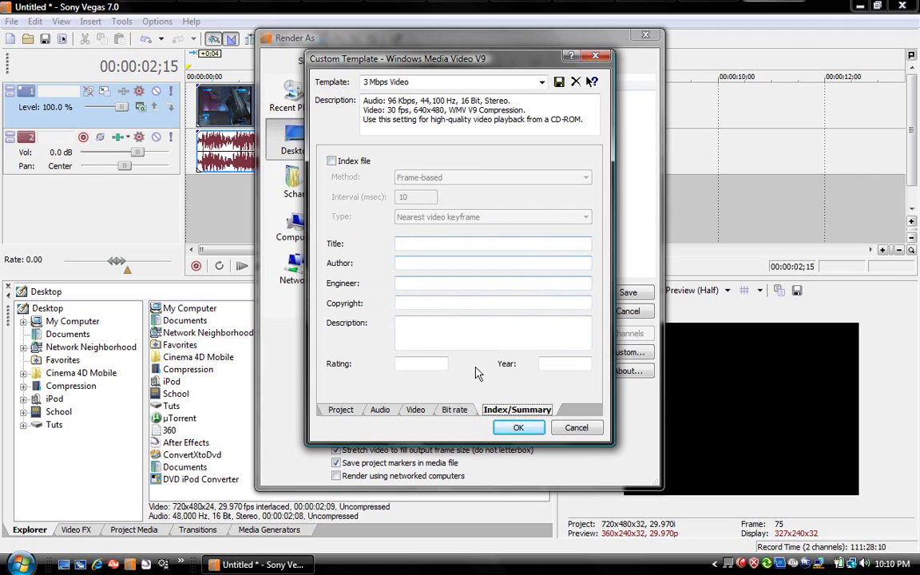
{"action": "left_click", "coordinate": [416, 410]}
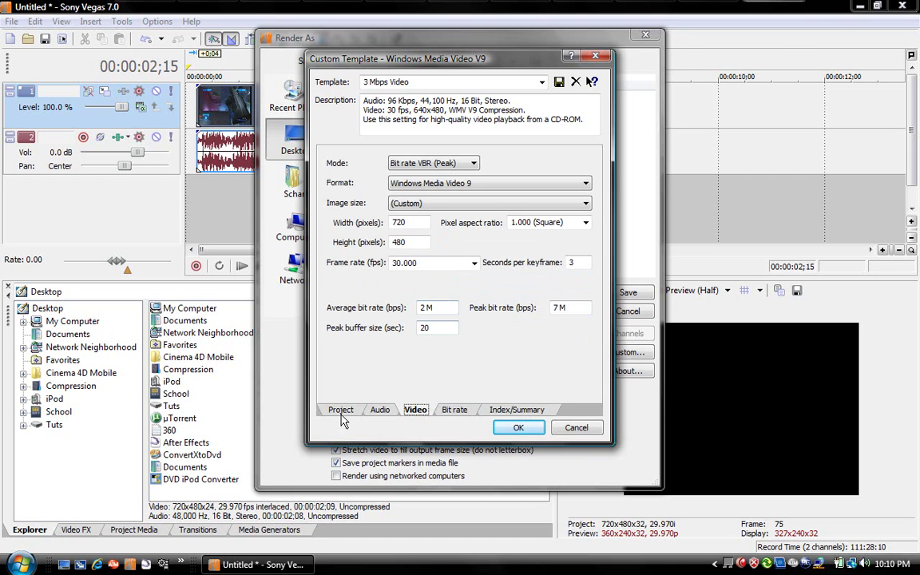
{"action": "left_click", "coordinate": [341, 410]}
{"action": "left_click", "coordinate": [380, 410]}
{"action": "left_click", "coordinate": [415, 410]}
{"action": "left_click", "coordinate": [457, 410]}
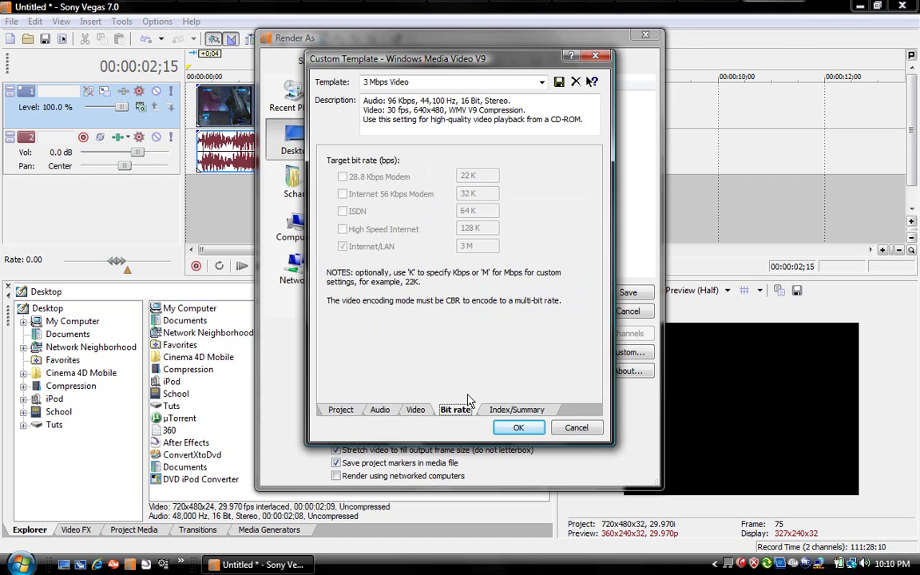
{"action": "left_click", "coordinate": [388, 82]}
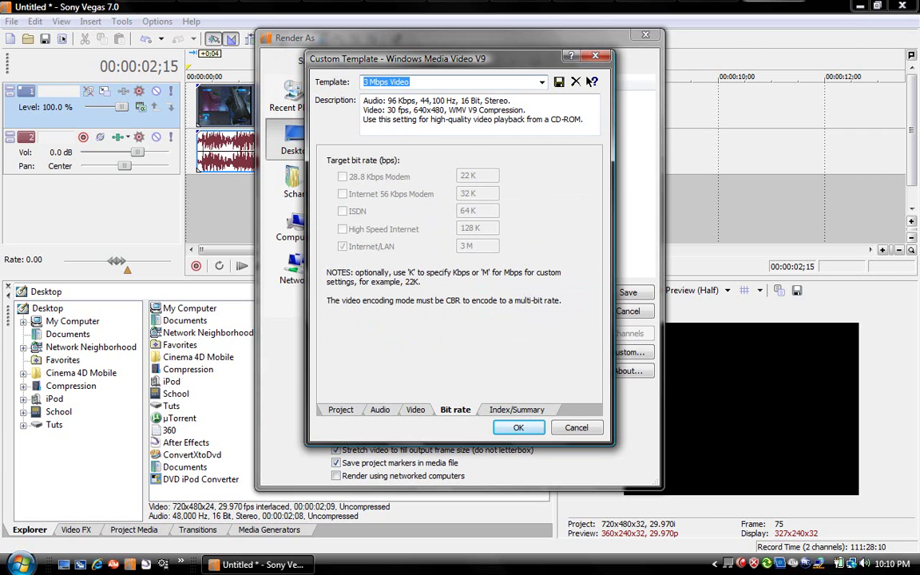
Step: Name the template 'Montage Quality' with description ending 'Use this setting for clips and montages.'
{"action": "type", "text": "Montage Quality"}
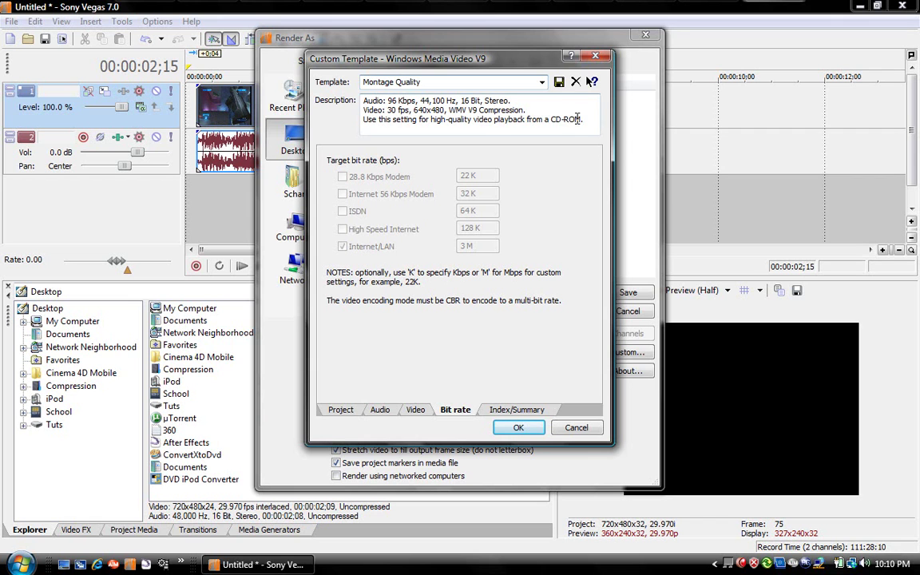
{"action": "left_click_drag", "start_coordinate": [584, 119], "coordinate": [342, 129]}
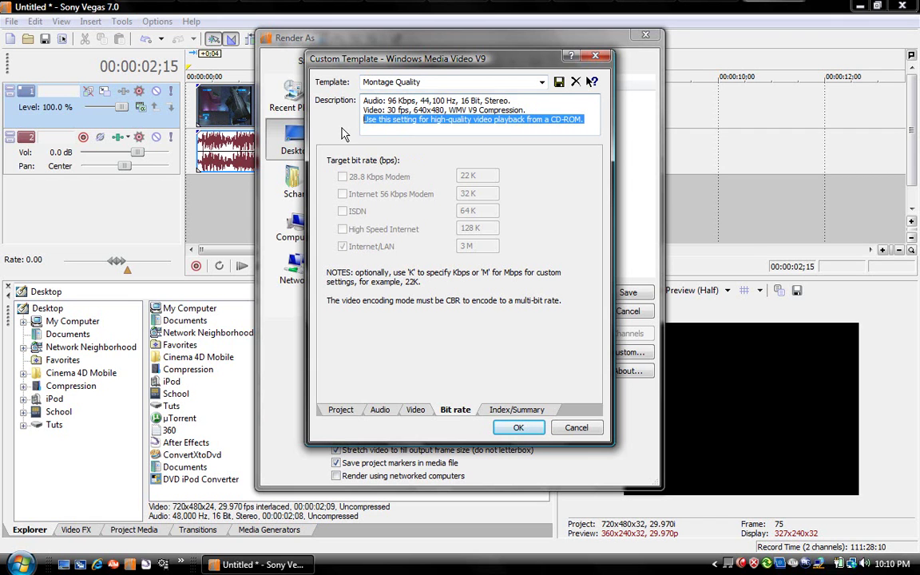
{"action": "type", "text": "Use this"}
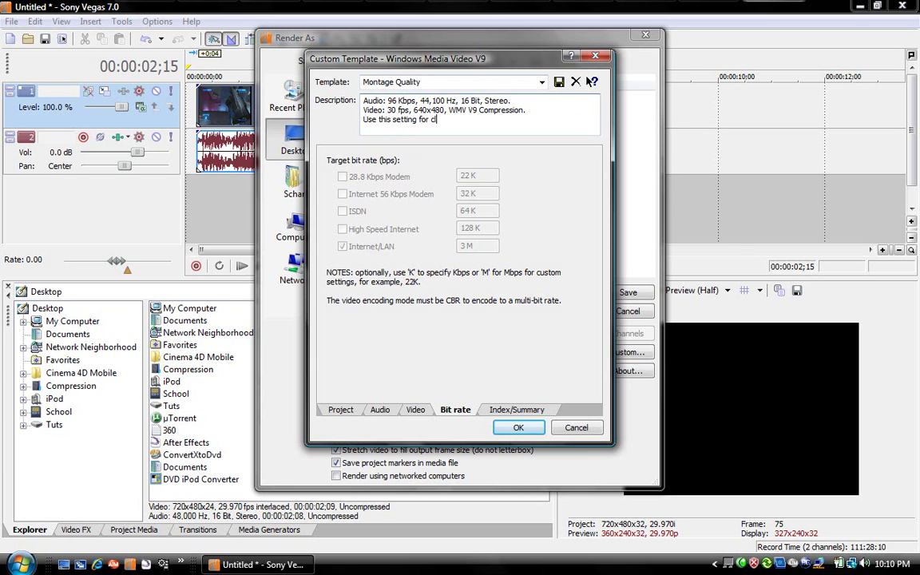
{"action": "type", "text": "setting for clips and motnages."}
Step: Save and select the Montage Quality template, review its Video, Audio and Project settings, and confirm
{"action": "left_click", "coordinate": [542, 81]}
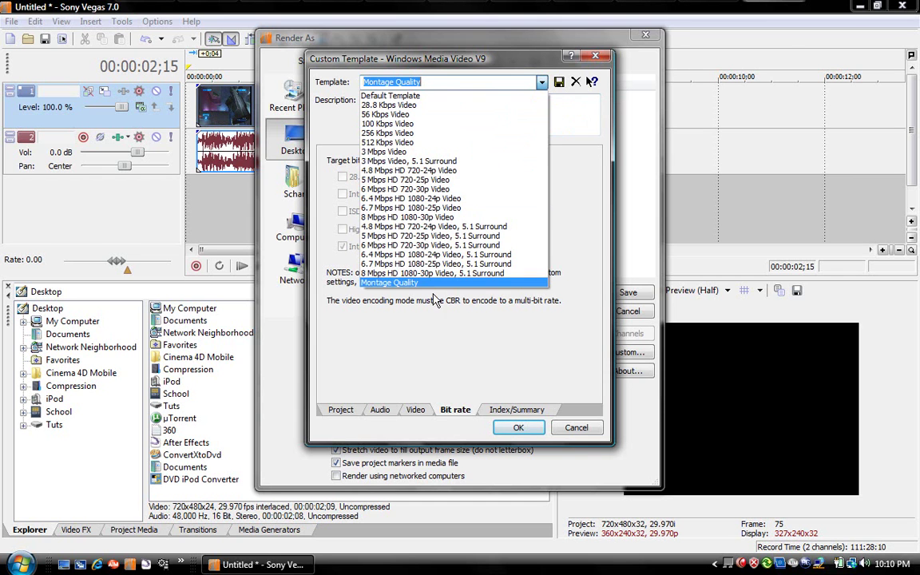
{"action": "left_click", "coordinate": [391, 254]}
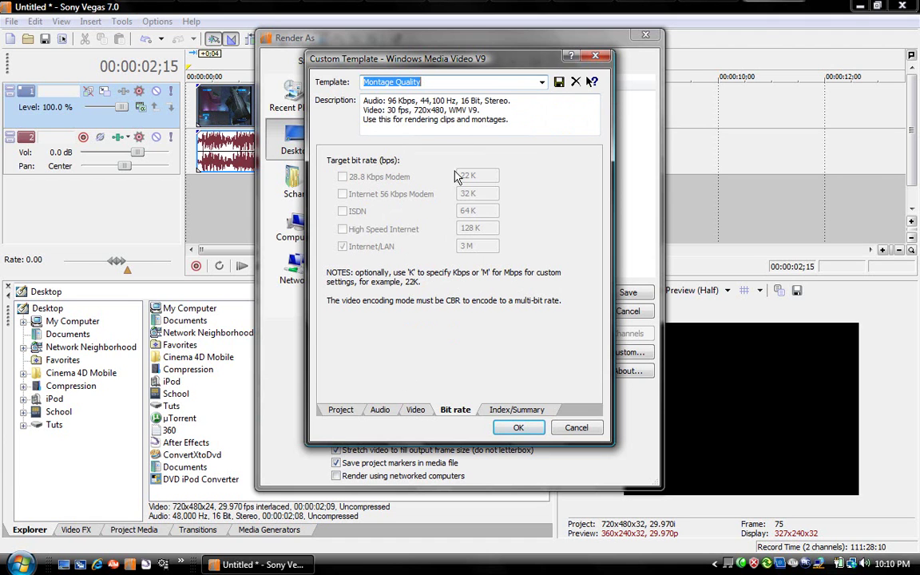
{"action": "left_click", "coordinate": [404, 409]}
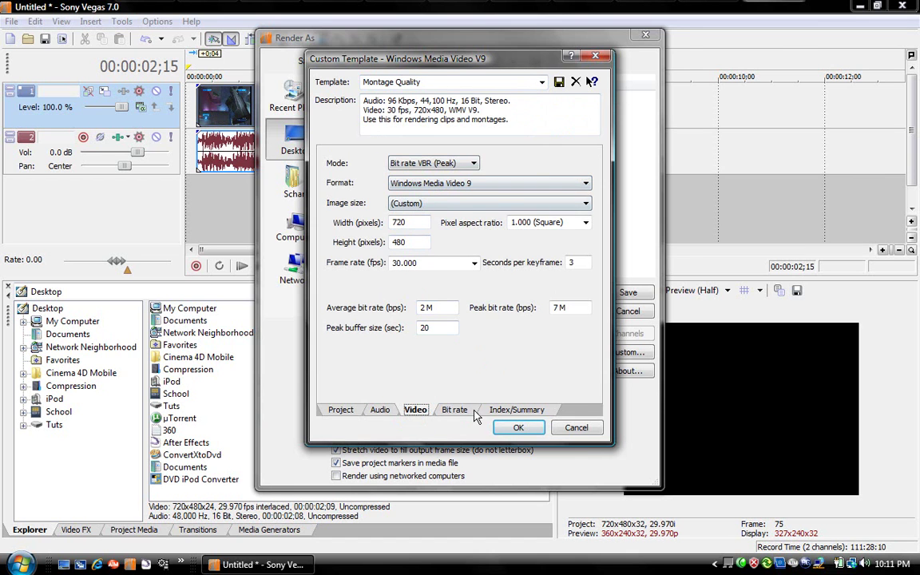
{"action": "left_click", "coordinate": [379, 410]}
{"action": "left_click", "coordinate": [342, 409]}
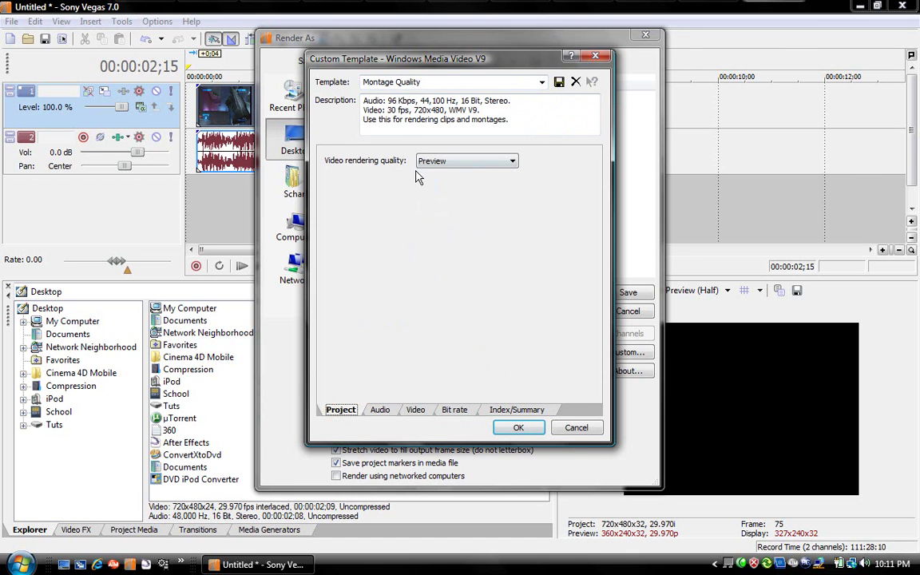
{"action": "left_click", "coordinate": [522, 429]}
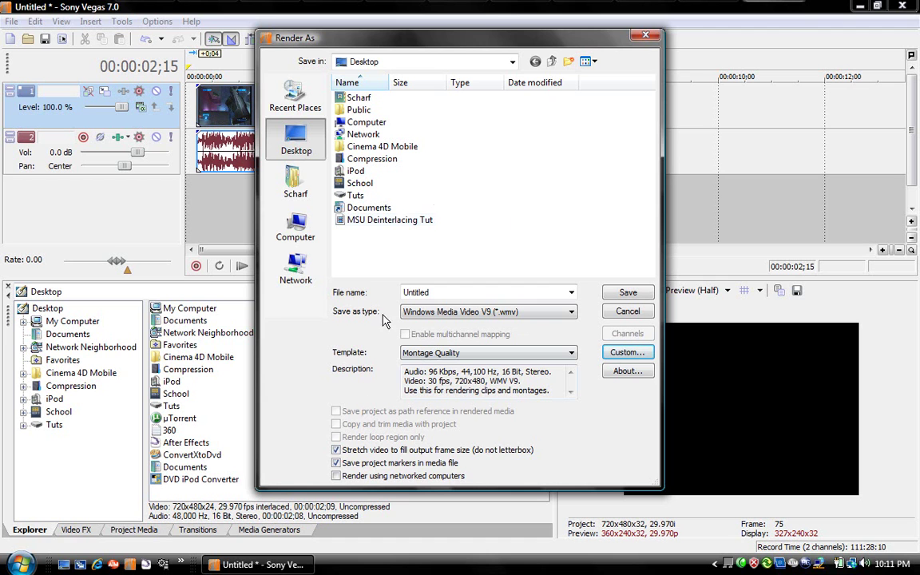
{"action": "left_click", "coordinate": [336, 451]}
Step: Cancel the Render As dialog and move the playhead to 00:00:01;05
{"action": "left_click", "coordinate": [628, 311]}
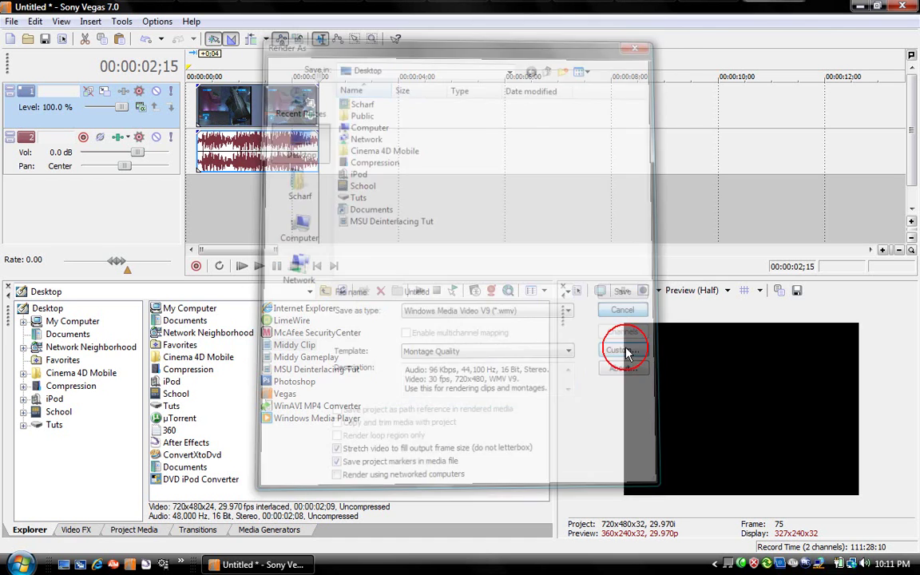
{"action": "left_click", "coordinate": [562, 306]}
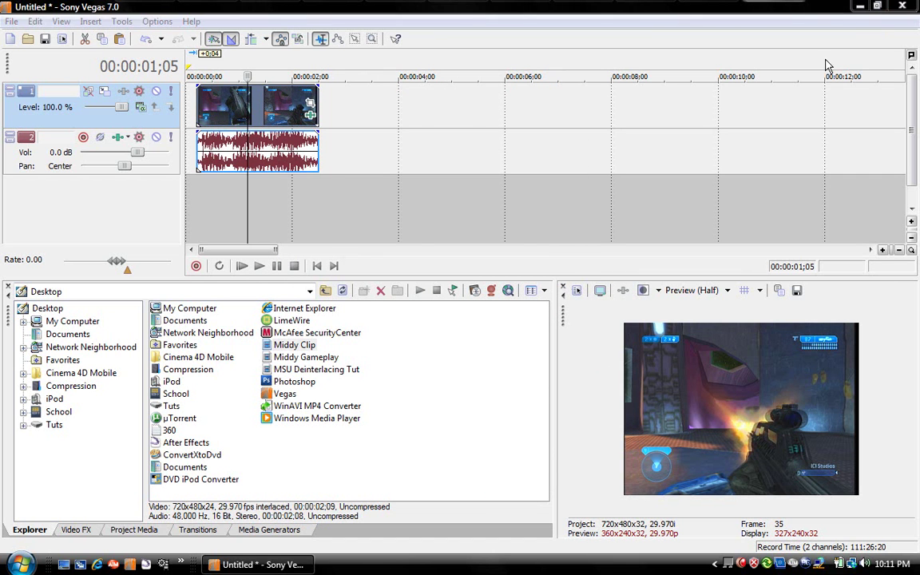
Step: Close Sony Vegas with Alt+F4, declining to save the project
{"action": "key", "text": "alt+F4"}
{"action": "left_click", "coordinate": [470, 240]}
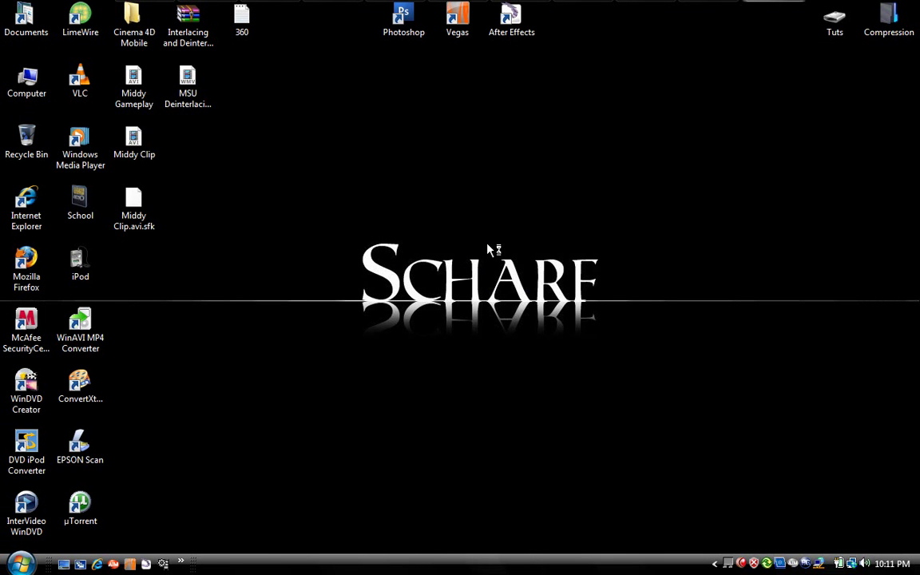